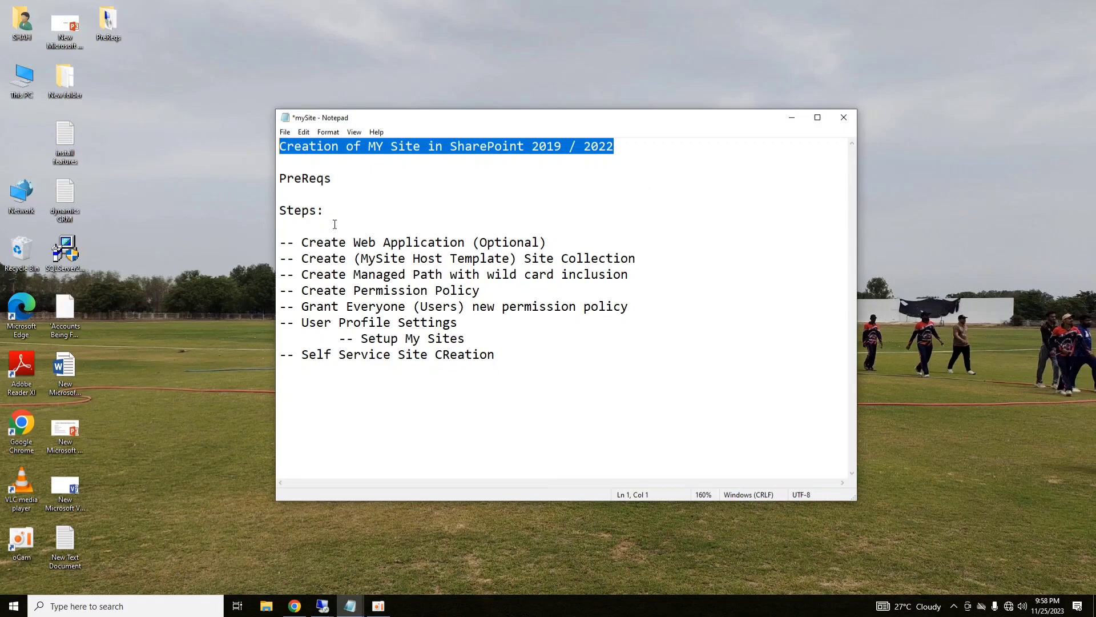
Add a "User Profile Service" line under PreReqs in the mySite notes, followed by a blank line, and highlight the new entry
{"action": "left_click", "coordinate": [302, 196]}
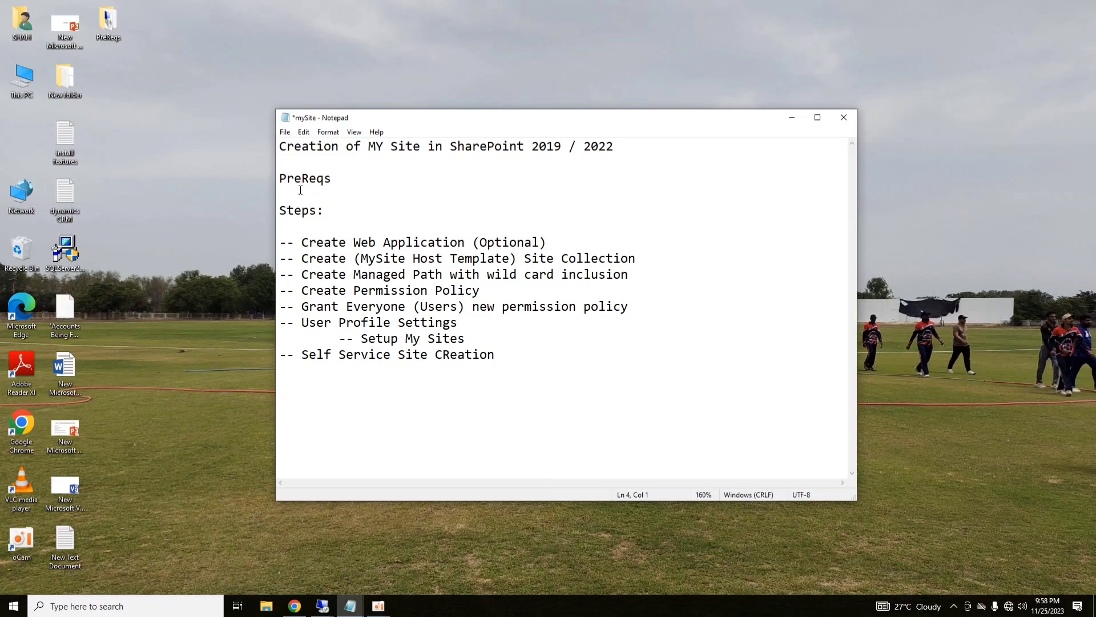
{"action": "type", "text": "User Profile Service"}
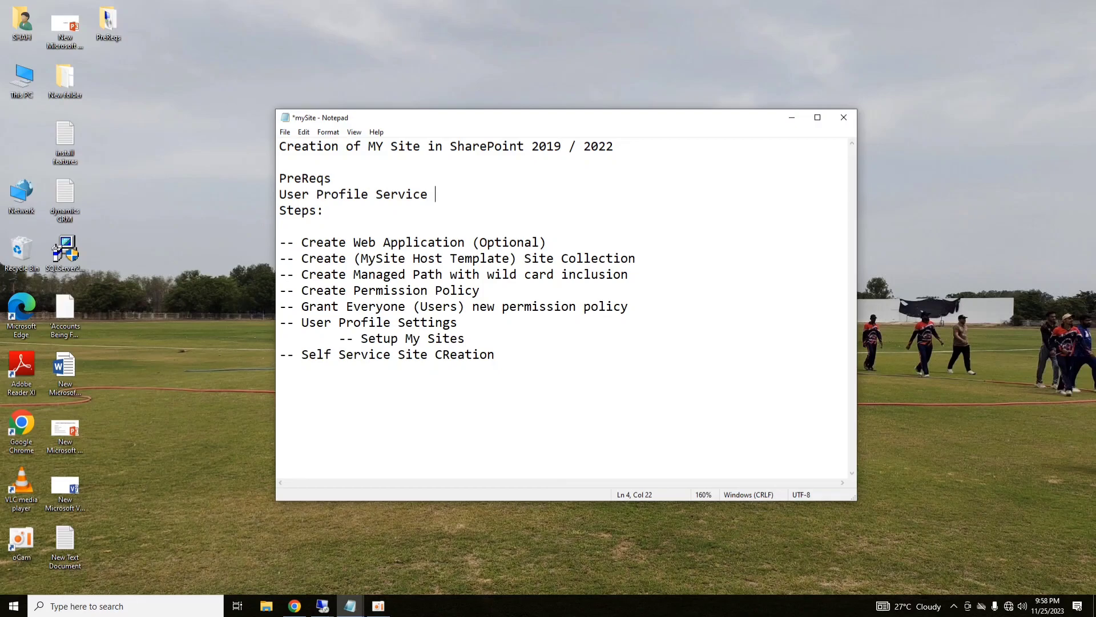
{"action": "key", "text": "Return"}
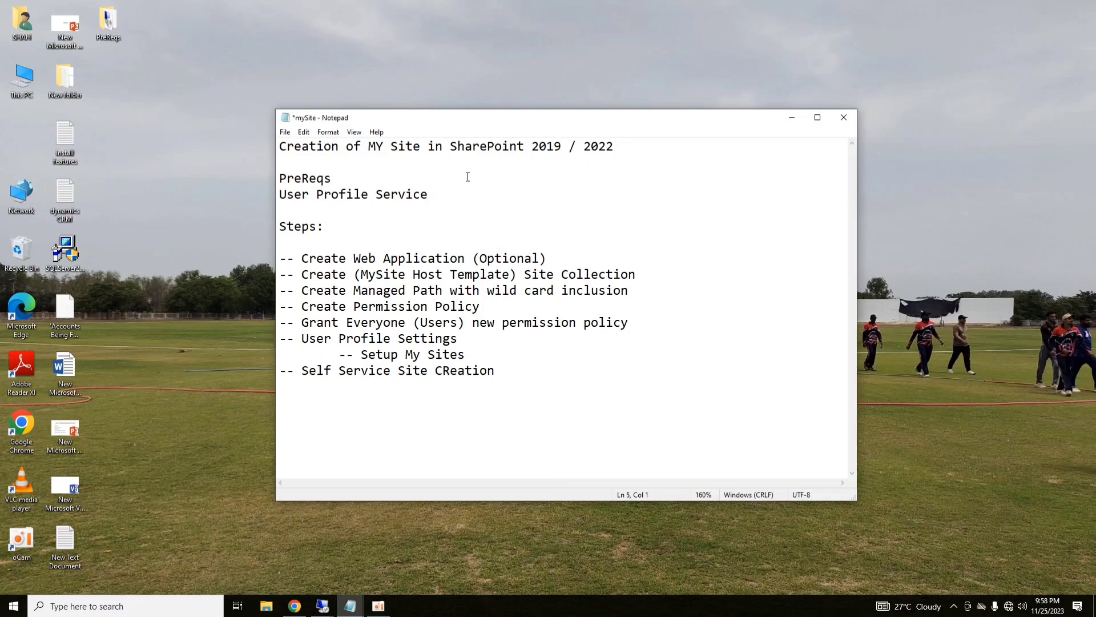
{"action": "left_click_drag", "start_coordinate": [435, 194], "coordinate": [279, 196]}
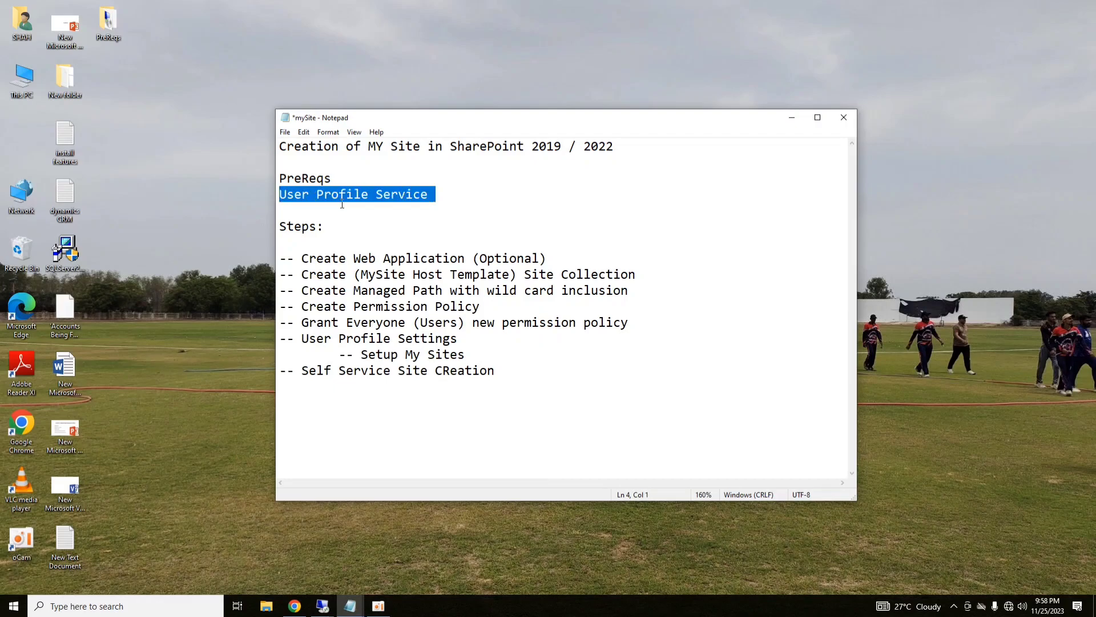
Switch to the 10.20.30.30 remote desktop and open the UserProfileService management page from Central Administration's service applications
{"action": "left_click", "coordinate": [323, 606]}
{"action": "left_click", "coordinate": [347, 550]}
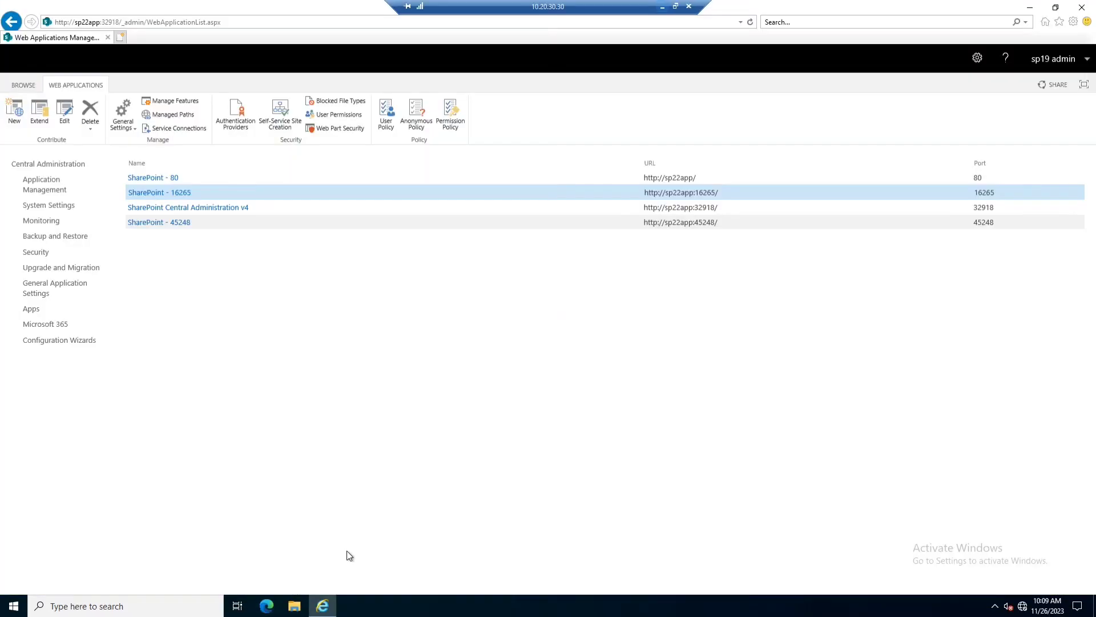
{"action": "left_click", "coordinate": [48, 163]}
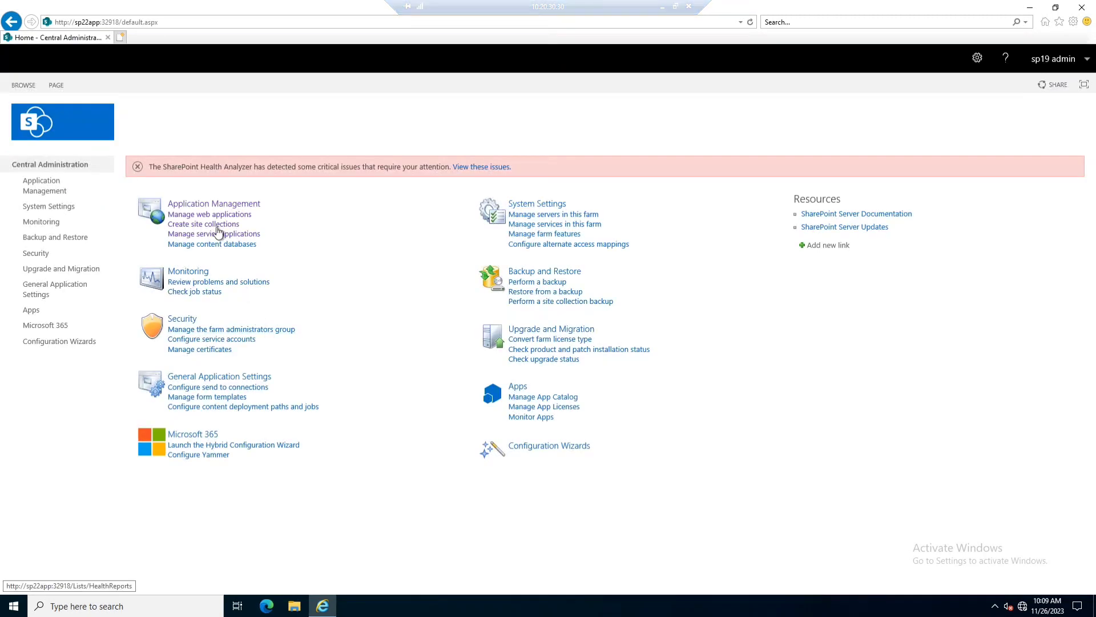
{"action": "left_click", "coordinate": [215, 234]}
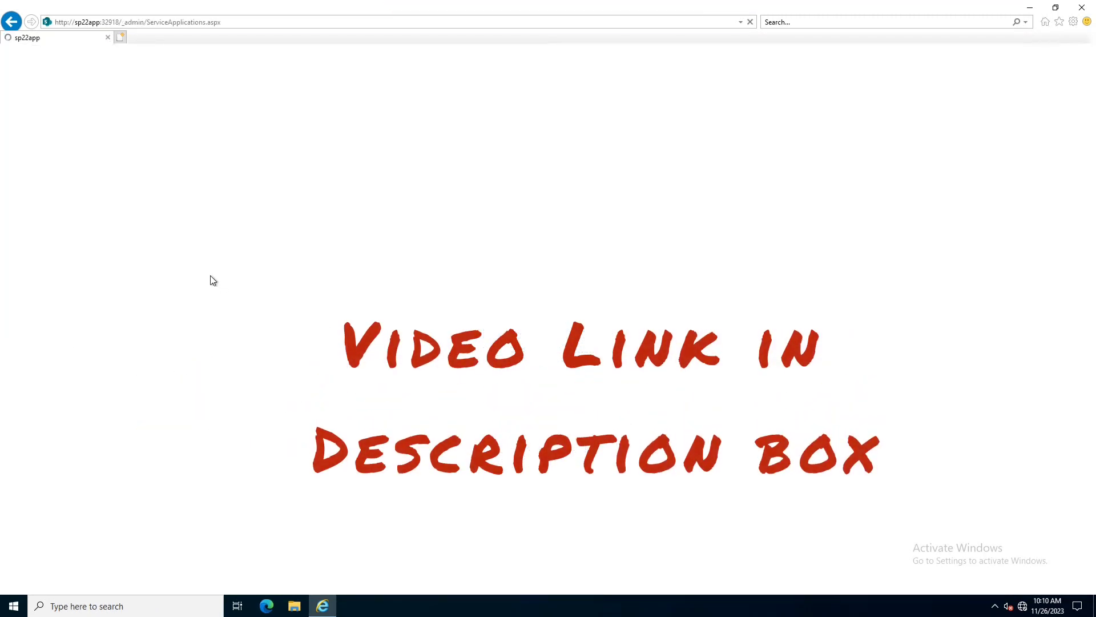
{"action": "left_click", "coordinate": [158, 222]}
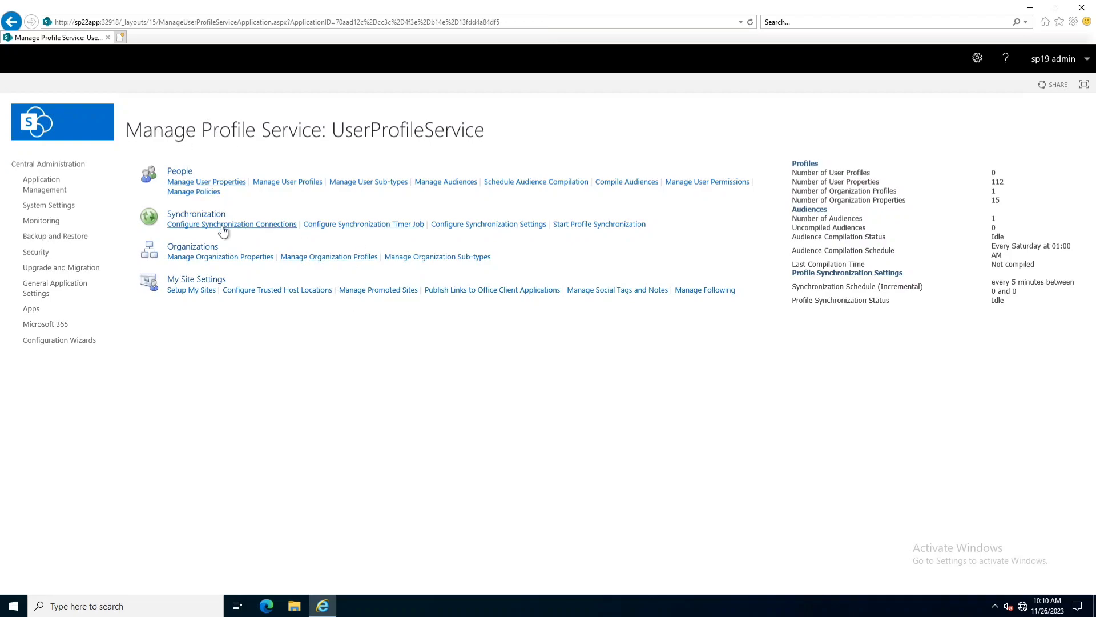
Return to the mySite notes in Notepad and highlight the prerequisites, followed by the "Create Web Application (Optional)" step
{"action": "mouse_move", "coordinate": [537, 3]}
{"action": "left_click", "coordinate": [662, 7]}
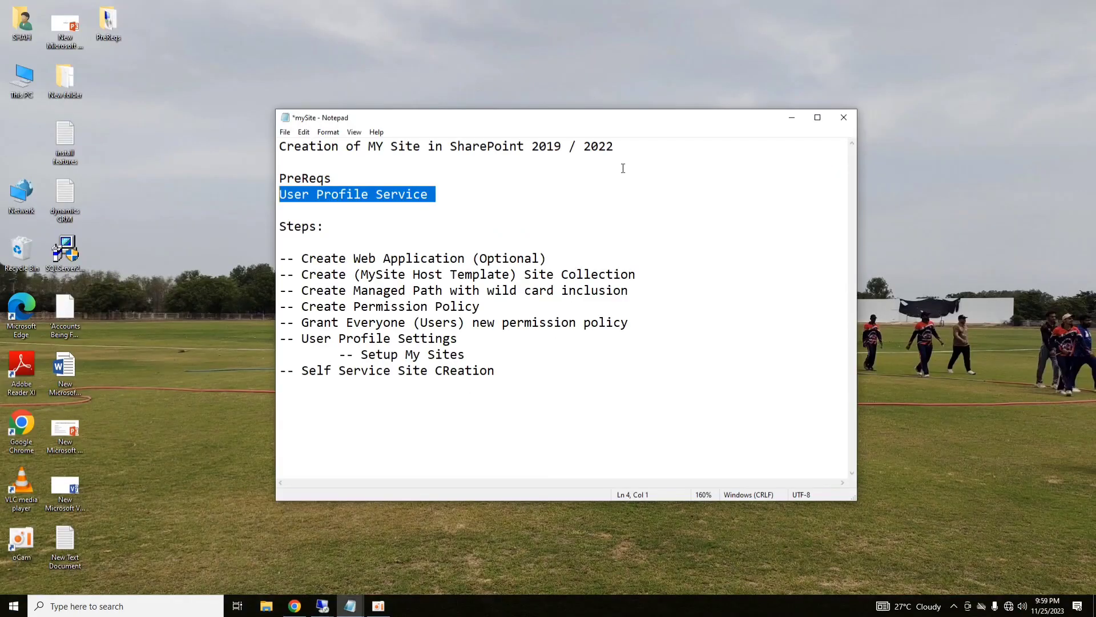
{"action": "left_click", "coordinate": [370, 228]}
{"action": "left_click_drag", "start_coordinate": [435, 195], "coordinate": [279, 178]}
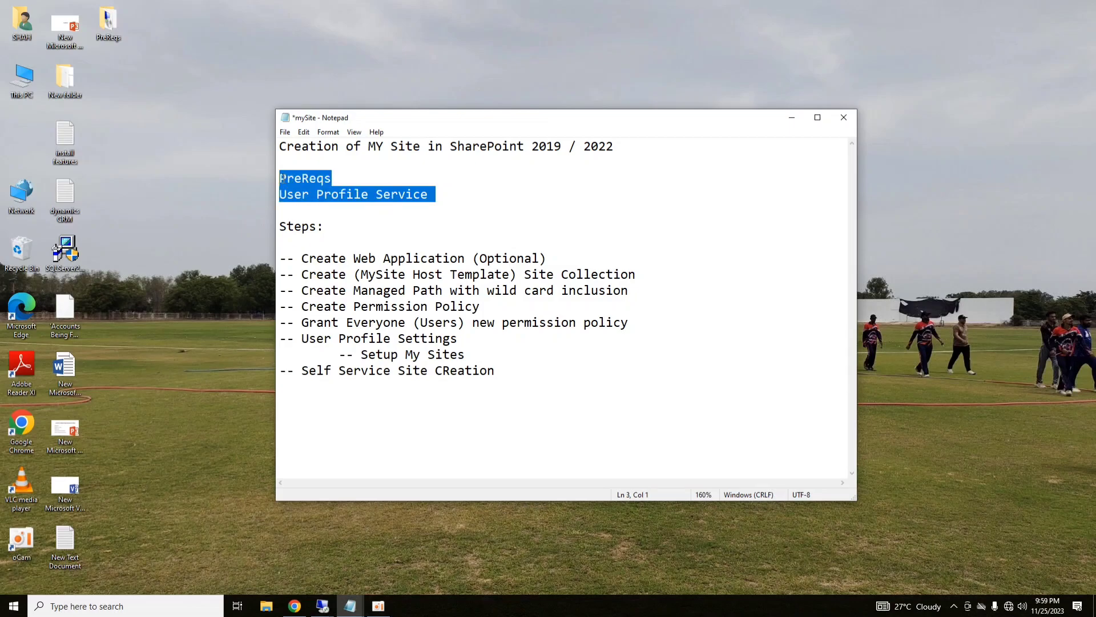
{"action": "left_click", "coordinate": [341, 209]}
{"action": "left_click_drag", "start_coordinate": [294, 258], "coordinate": [555, 257]}
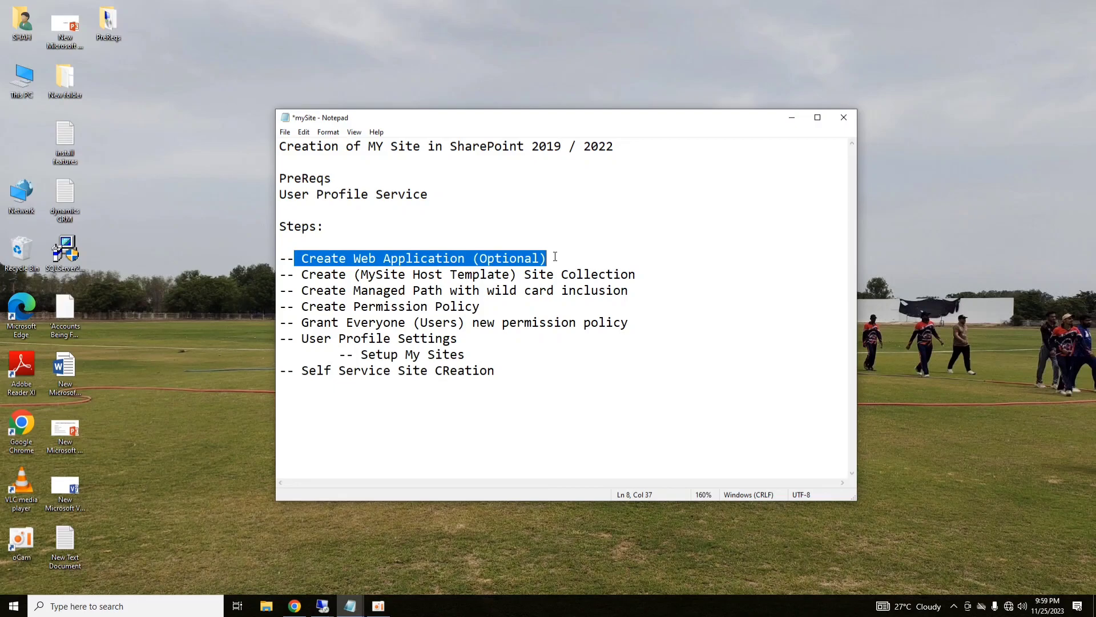
Switch back to the 10.20.30.30 remote desktop and select SharePoint - 16265 in Central Administration's web application list
{"action": "mouse_move", "coordinate": [323, 605]}
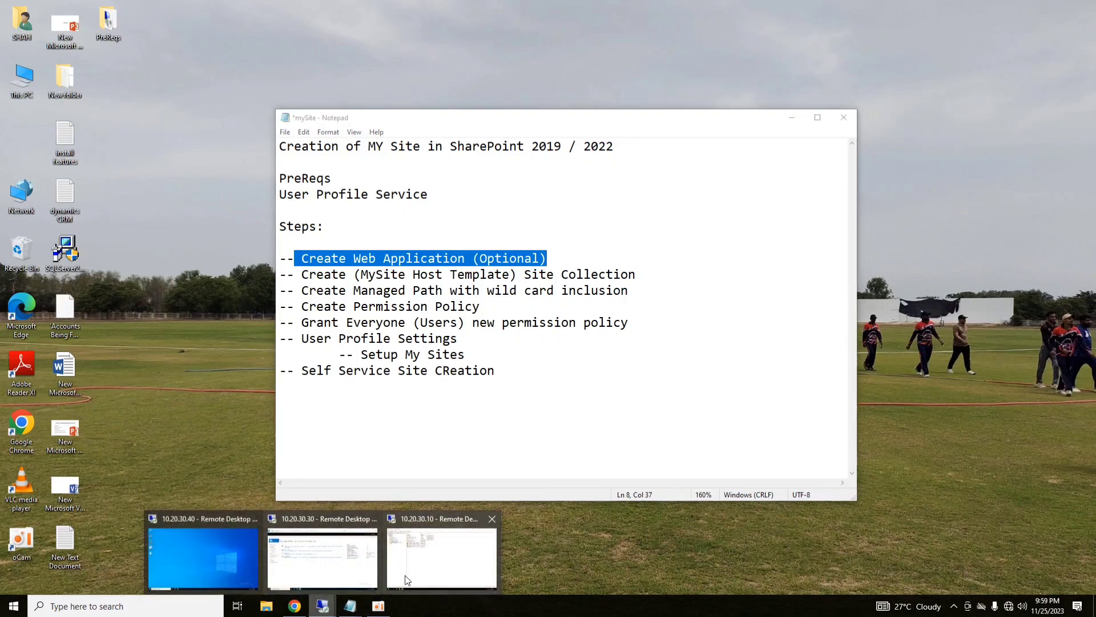
{"action": "left_click", "coordinate": [331, 548]}
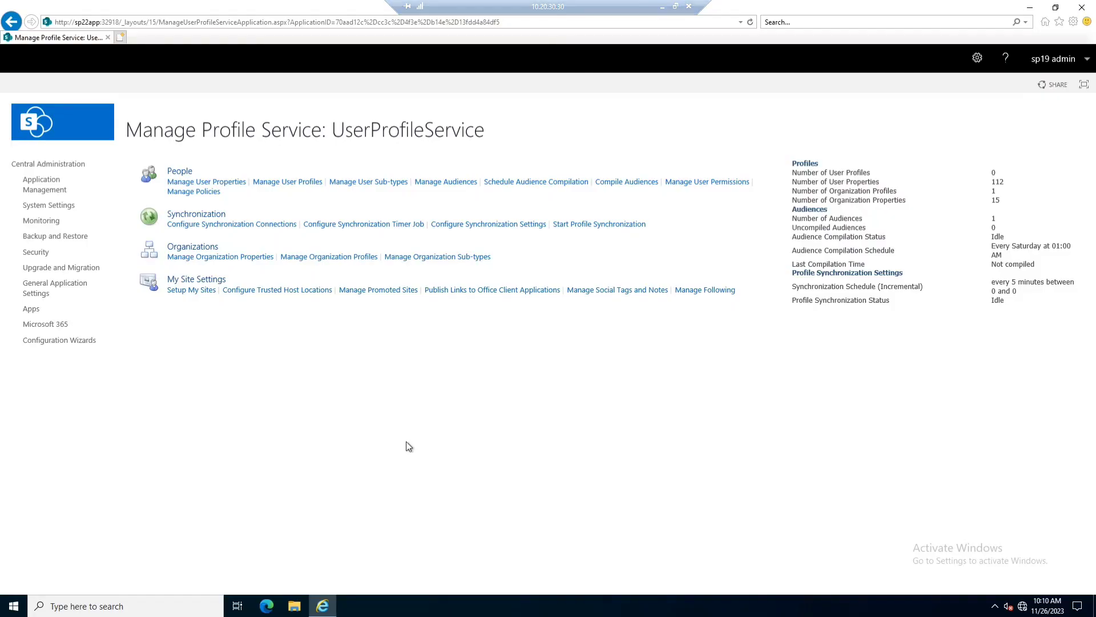
{"action": "left_click", "coordinate": [45, 165]}
{"action": "left_click", "coordinate": [182, 215]}
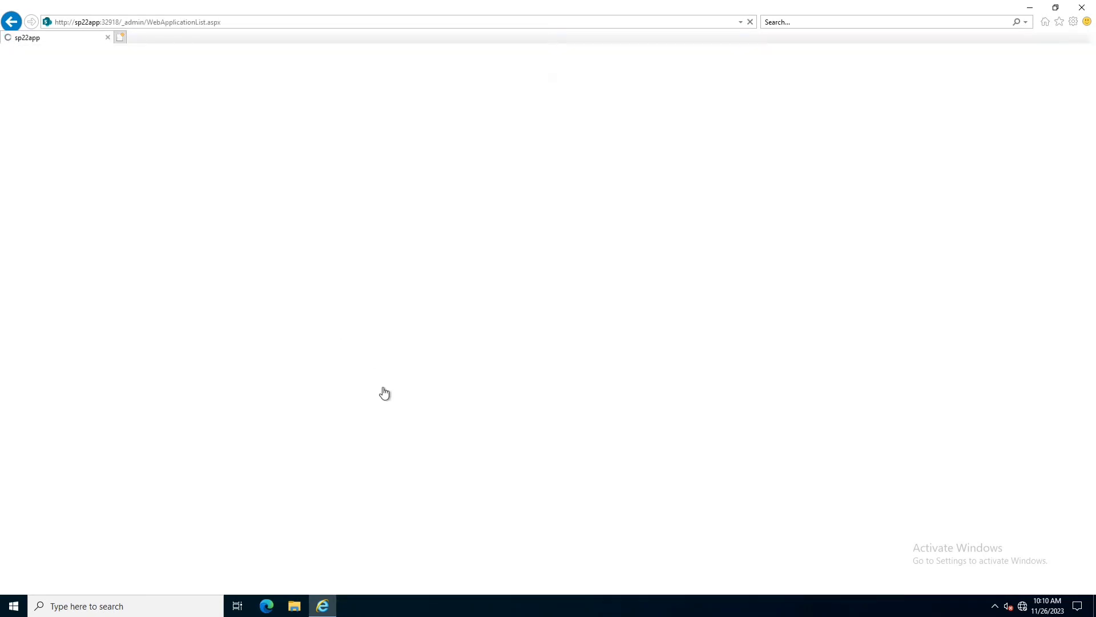
{"action": "left_click", "coordinate": [265, 196]}
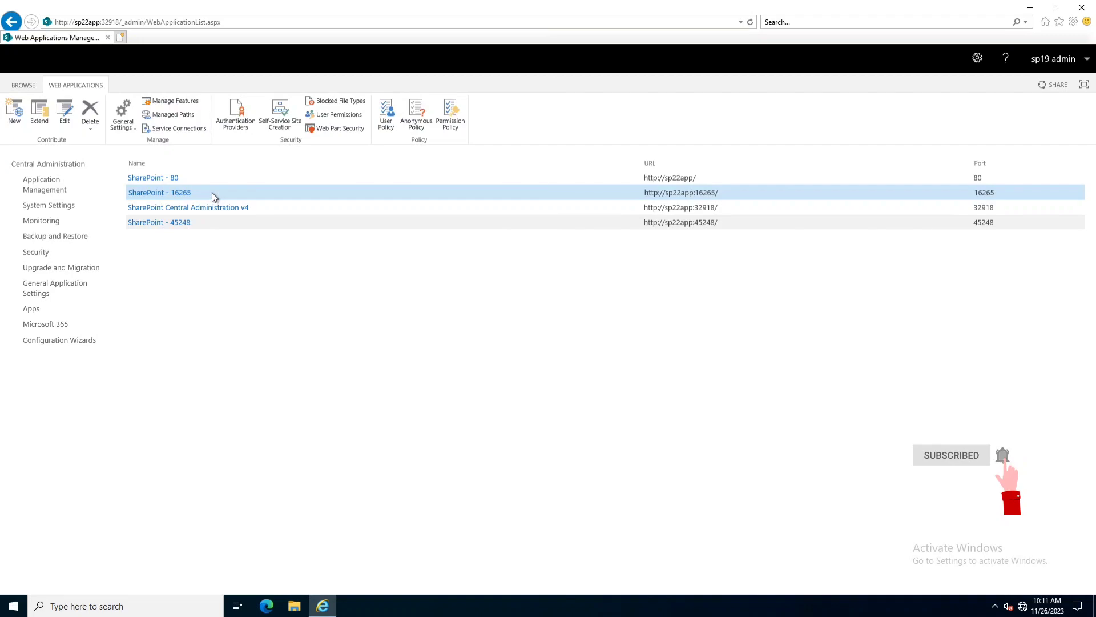
Set up a new site collection titled MySite at /sites/MySite using the Enterprise template My Site Host
{"action": "left_click", "coordinate": [52, 163]}
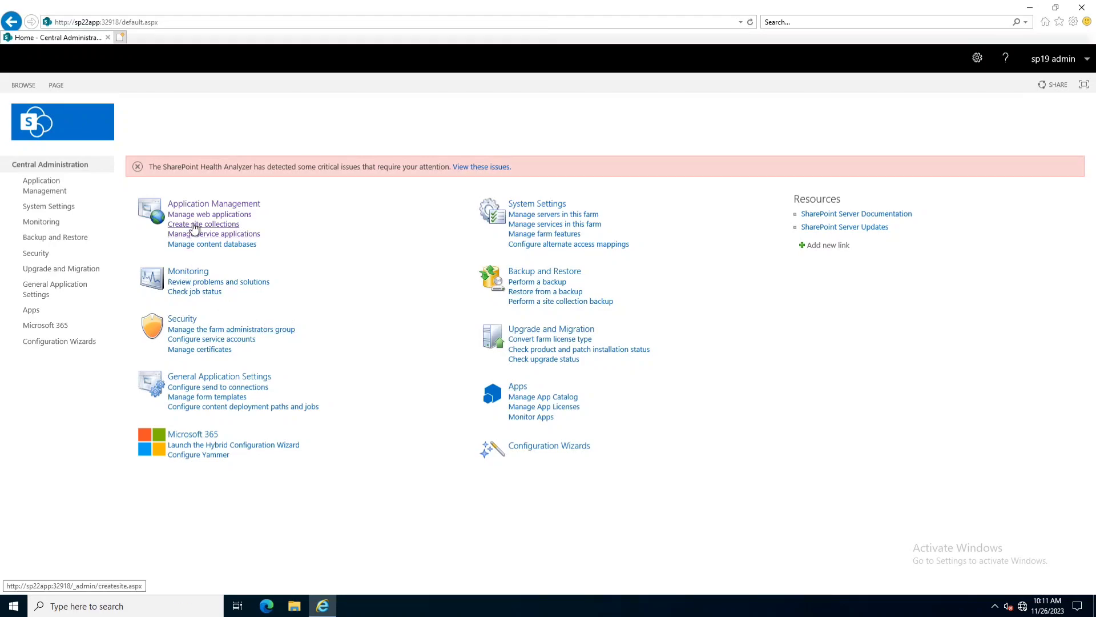
{"action": "left_click", "coordinate": [231, 224]}
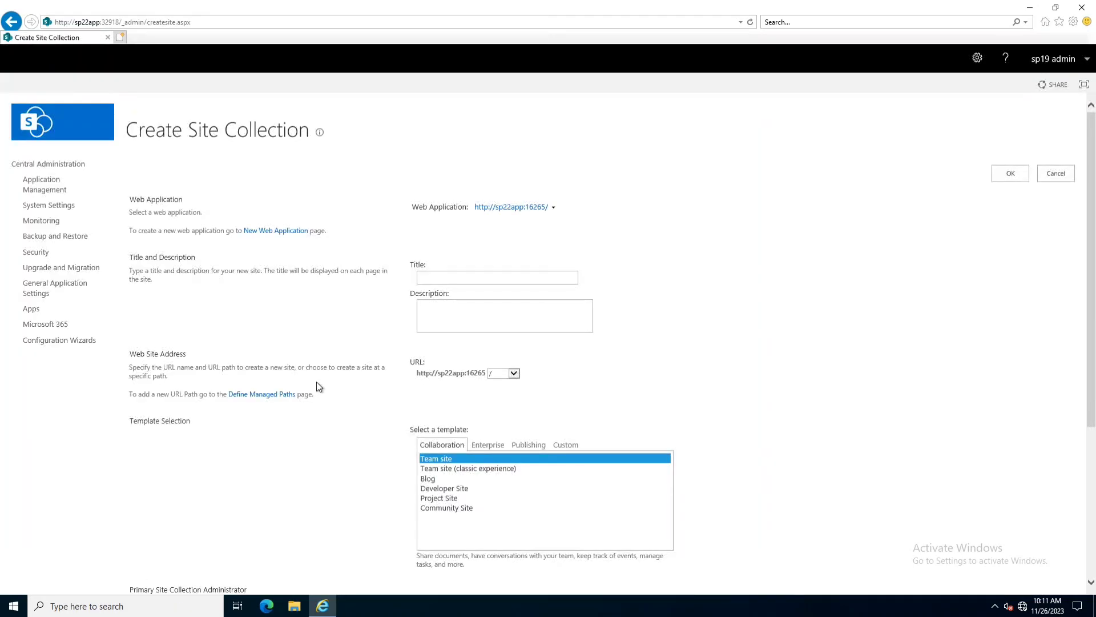
{"action": "left_click", "coordinate": [482, 278]}
{"action": "type", "text": "MySite"}
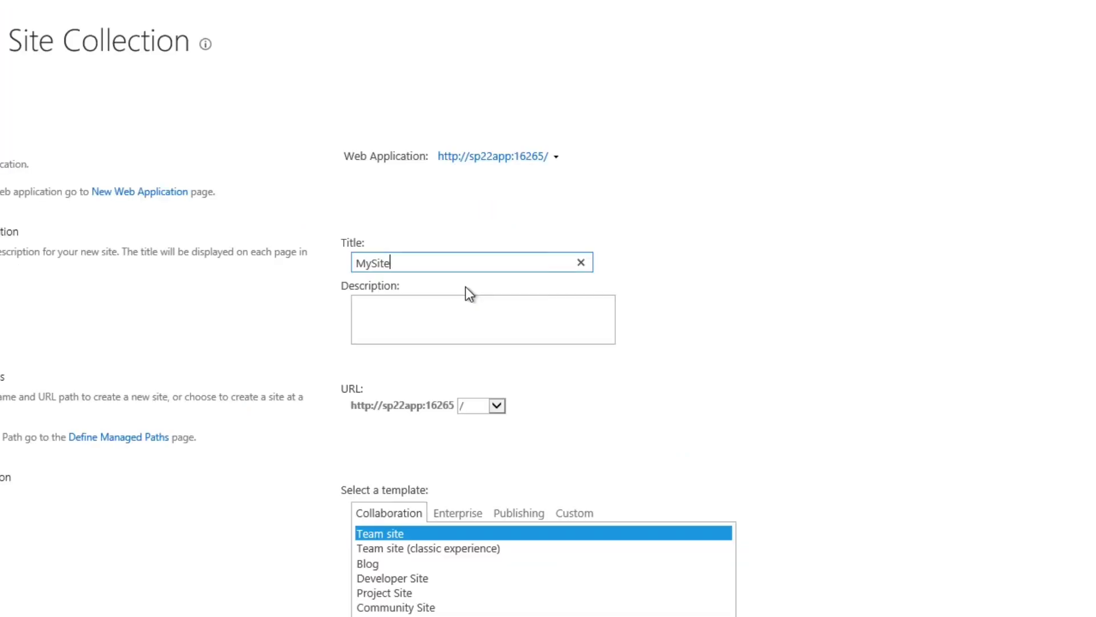
{"action": "left_click", "coordinate": [497, 407]}
{"action": "left_click", "coordinate": [491, 425]}
{"action": "left_click", "coordinate": [576, 411]}
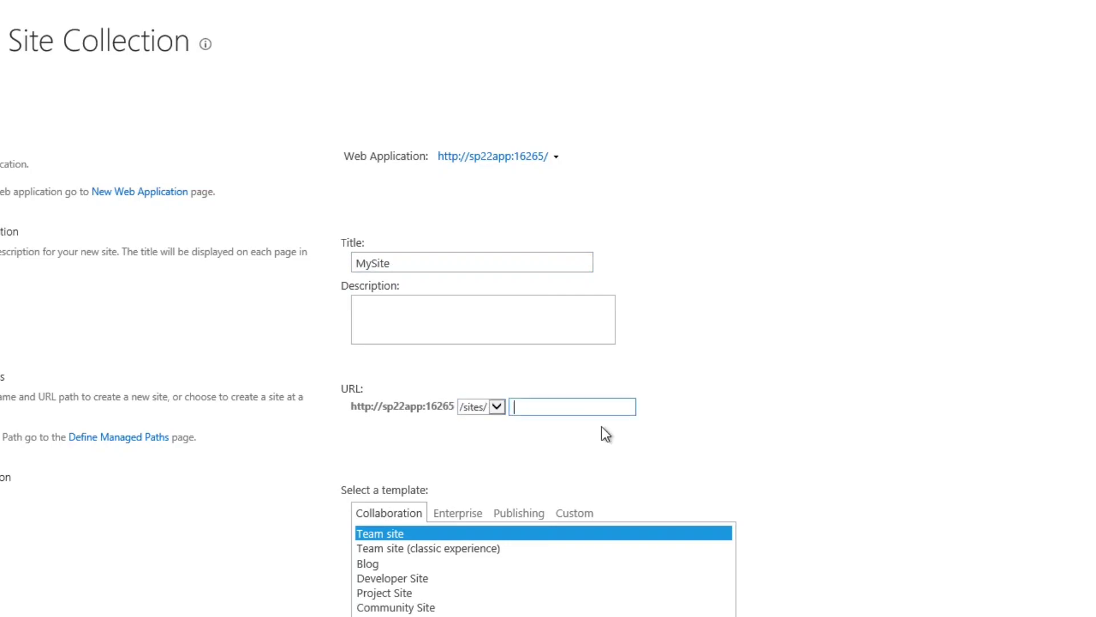
{"action": "type", "text": "MySite"}
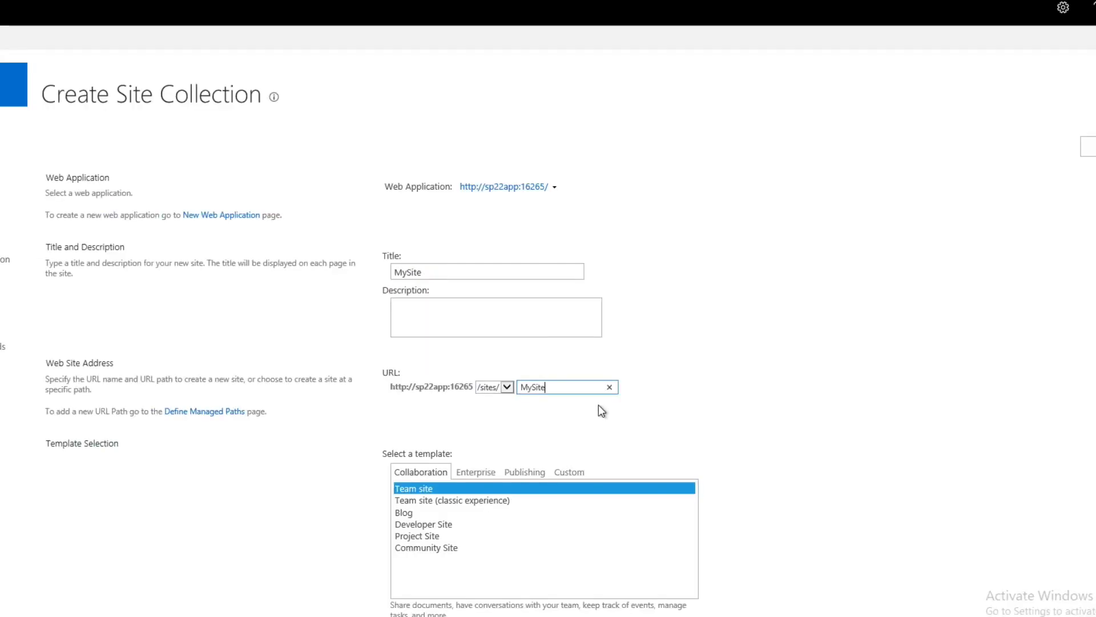
{"action": "left_click", "coordinate": [486, 473]}
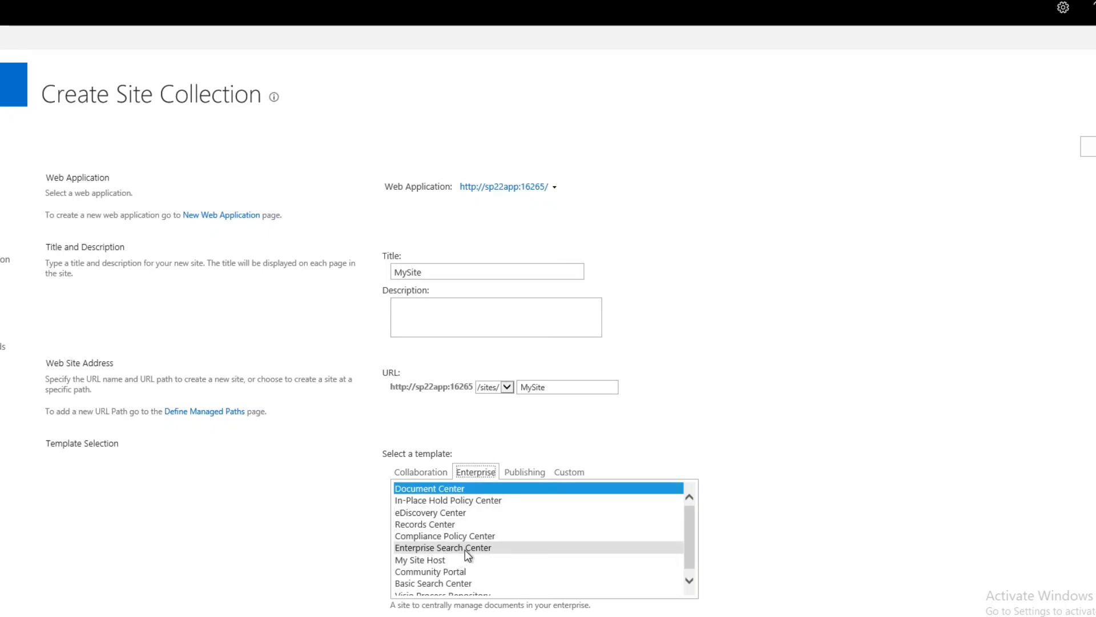
{"action": "left_click", "coordinate": [426, 560]}
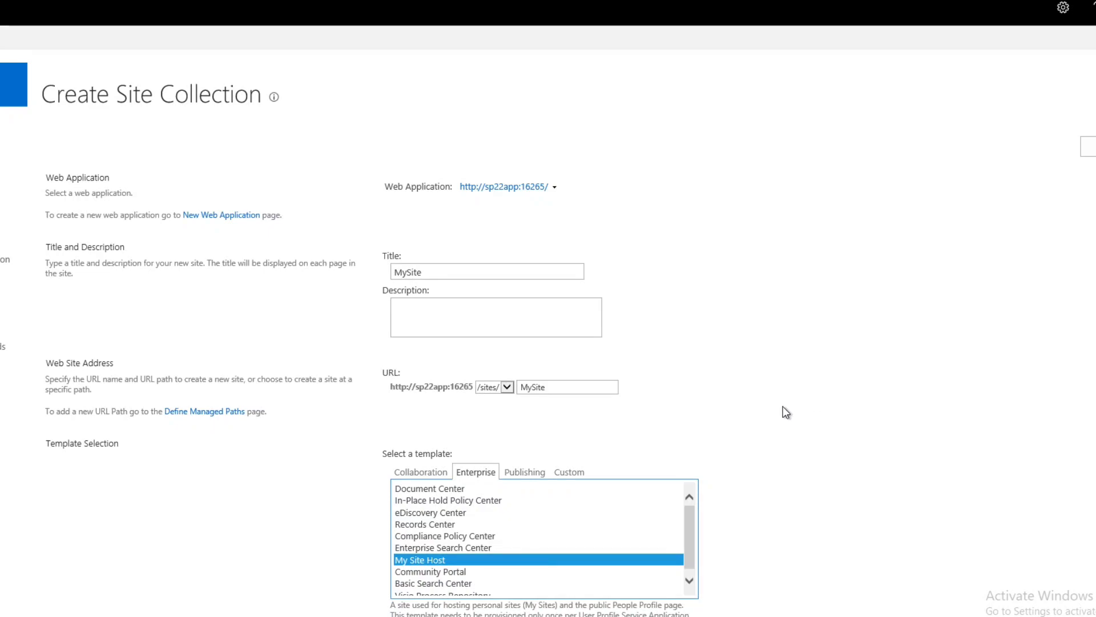
Assign sp19 admin as primary and sp19farm as secondary site collection administrator, and create the site collection
{"action": "scroll", "coordinate": [785, 409], "scroll_direction": "down", "scroll_amount": 3}
{"action": "left_click", "coordinate": [535, 505]}
{"action": "type", "text": "sp19 admin"}
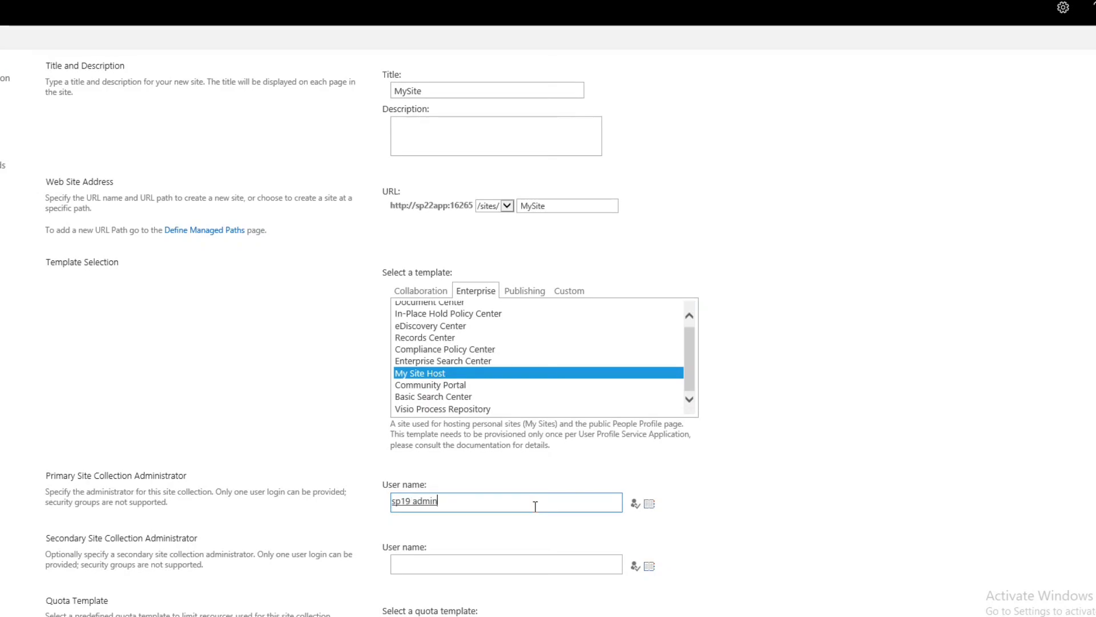
{"action": "key", "text": "Tab"}
{"action": "key", "text": "Tab"}
{"action": "key", "text": "Tab"}
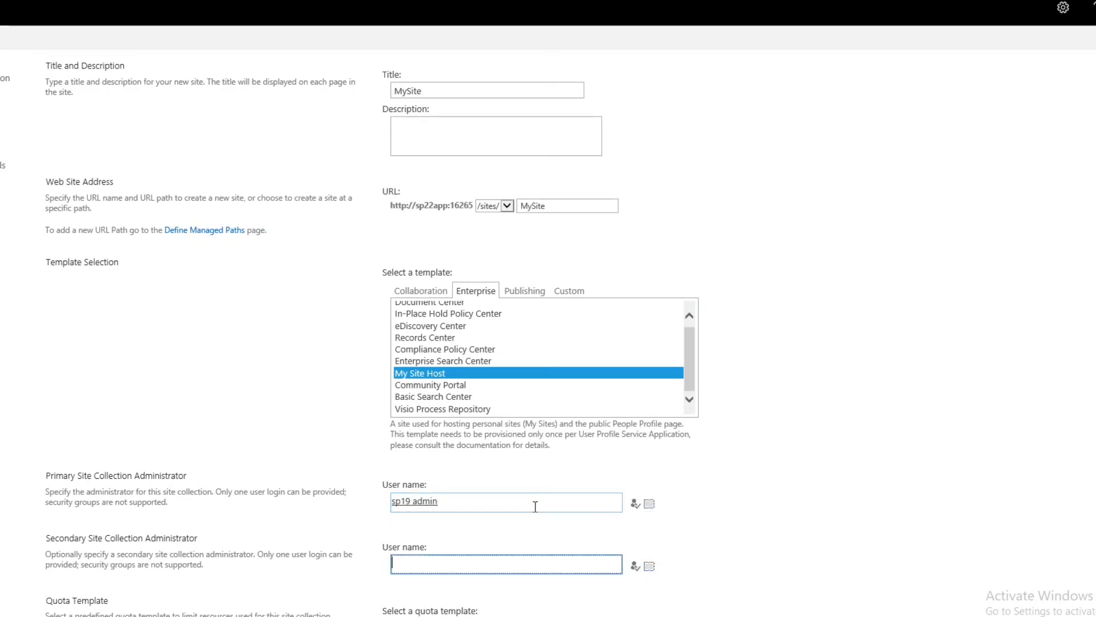
{"action": "type", "text": "sp19farm"}
{"action": "key", "text": "ctrl+k"}
{"action": "left_click", "coordinate": [1000, 536]}
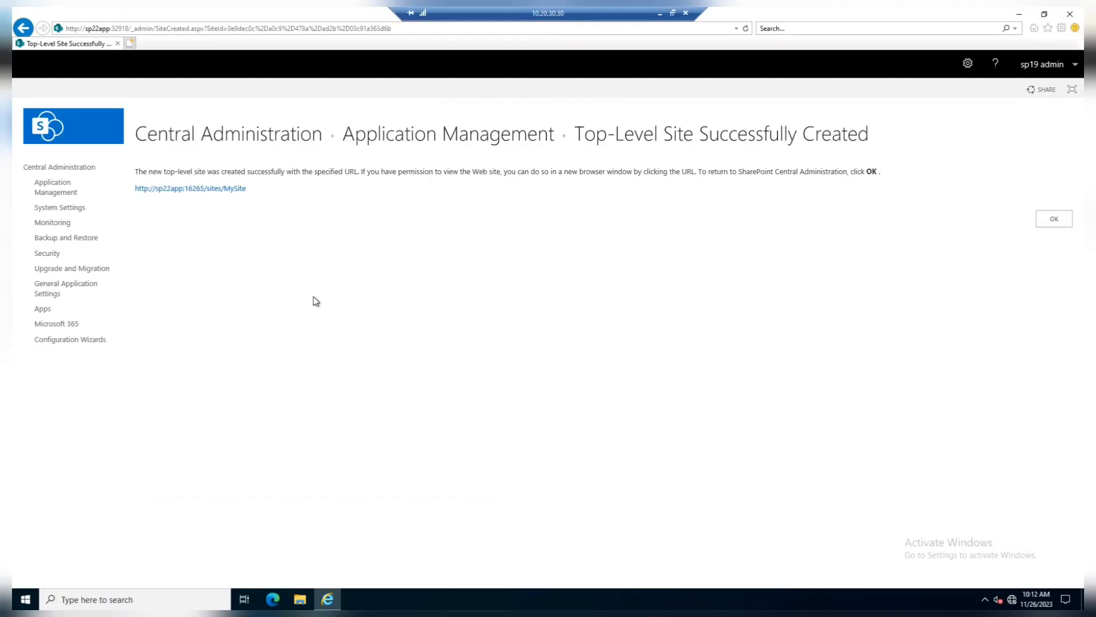
Highlight the new site's URL, close the creation confirmation, and return to the Central Administration home page
{"action": "left_click_drag", "start_coordinate": [272, 195], "coordinate": [152, 189]}
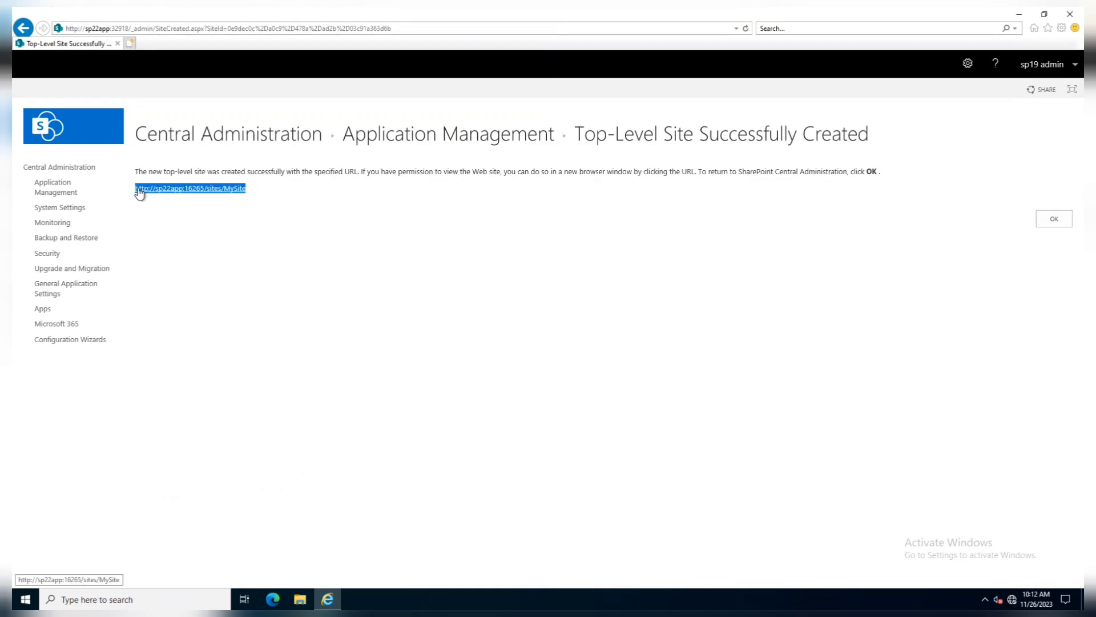
{"action": "left_click", "coordinate": [279, 308]}
{"action": "left_click", "coordinate": [1046, 220]}
{"action": "left_click", "coordinate": [58, 167]}
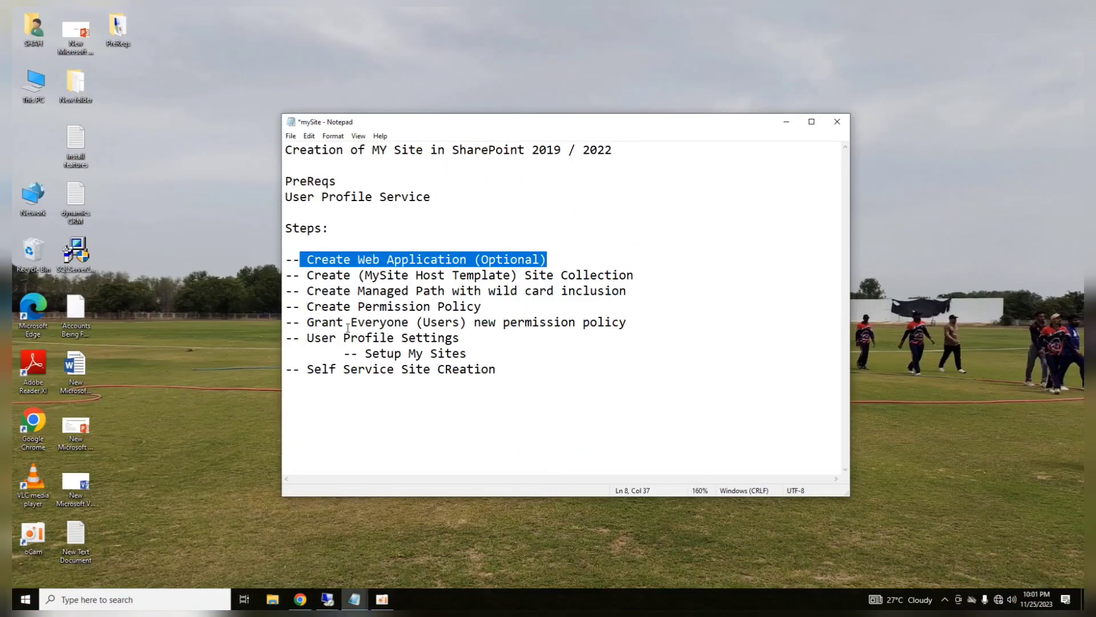
In the mySite notes, highlight the web application, site collection and managed path steps one after another
{"action": "left_click", "coordinate": [348, 327]}
{"action": "left_click_drag", "start_coordinate": [309, 259], "coordinate": [555, 253]}
{"action": "left_click_drag", "start_coordinate": [308, 275], "coordinate": [644, 270]}
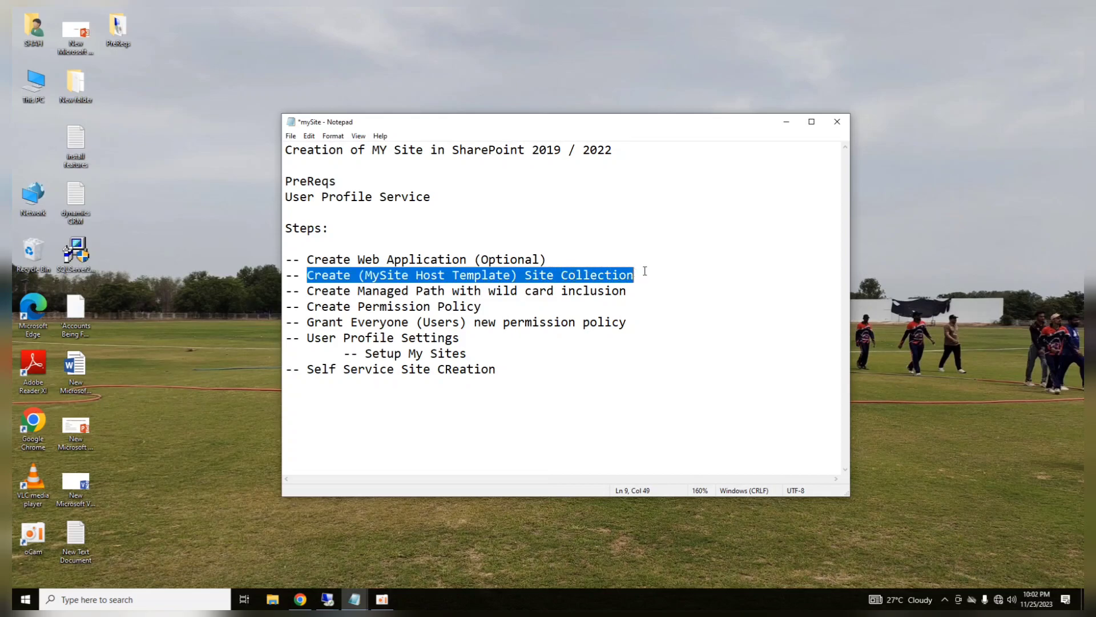
{"action": "key", "text": "Down"}
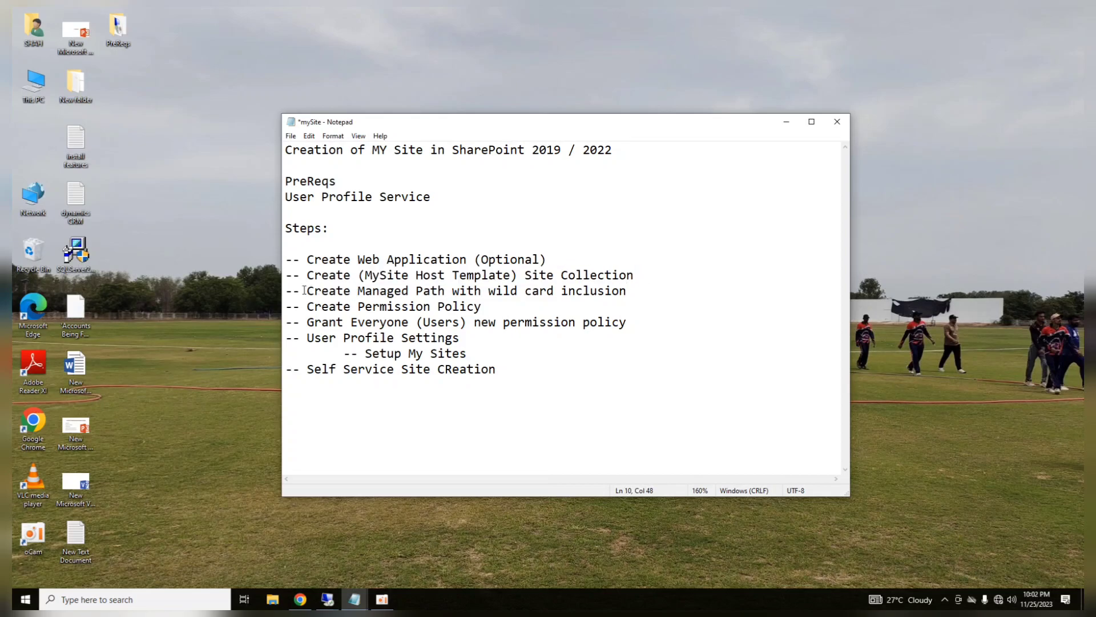
{"action": "left_click_drag", "start_coordinate": [309, 291], "coordinate": [631, 289]}
Switch to the 10.20.30.30 remote desktop and open the managed paths settings of the SharePoint - 16265 web application
{"action": "left_click", "coordinate": [327, 599]}
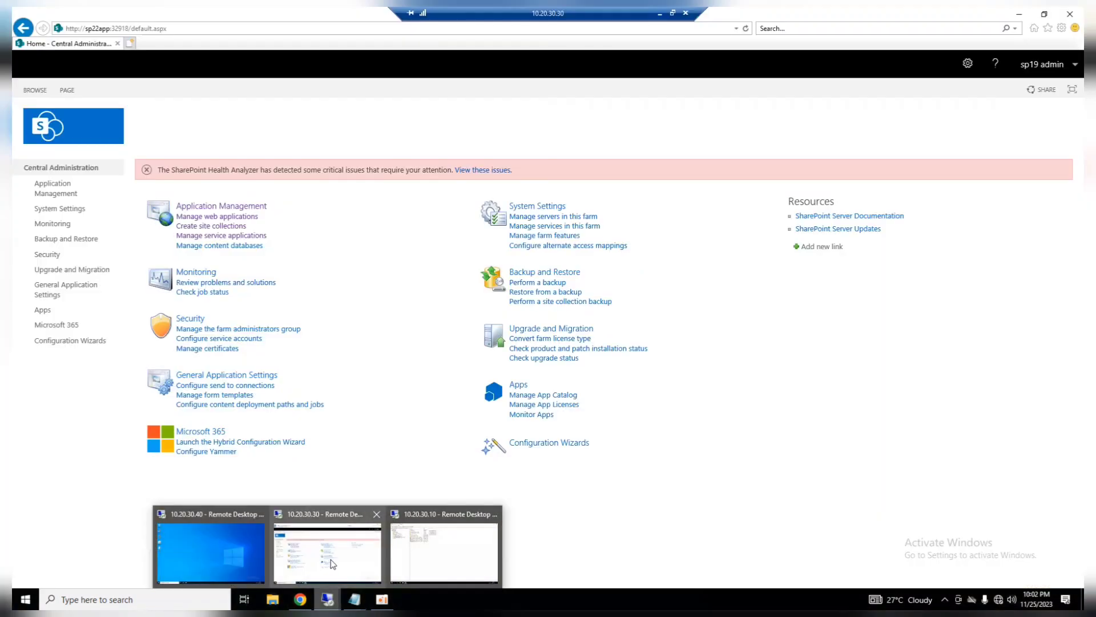
{"action": "left_click", "coordinate": [330, 564]}
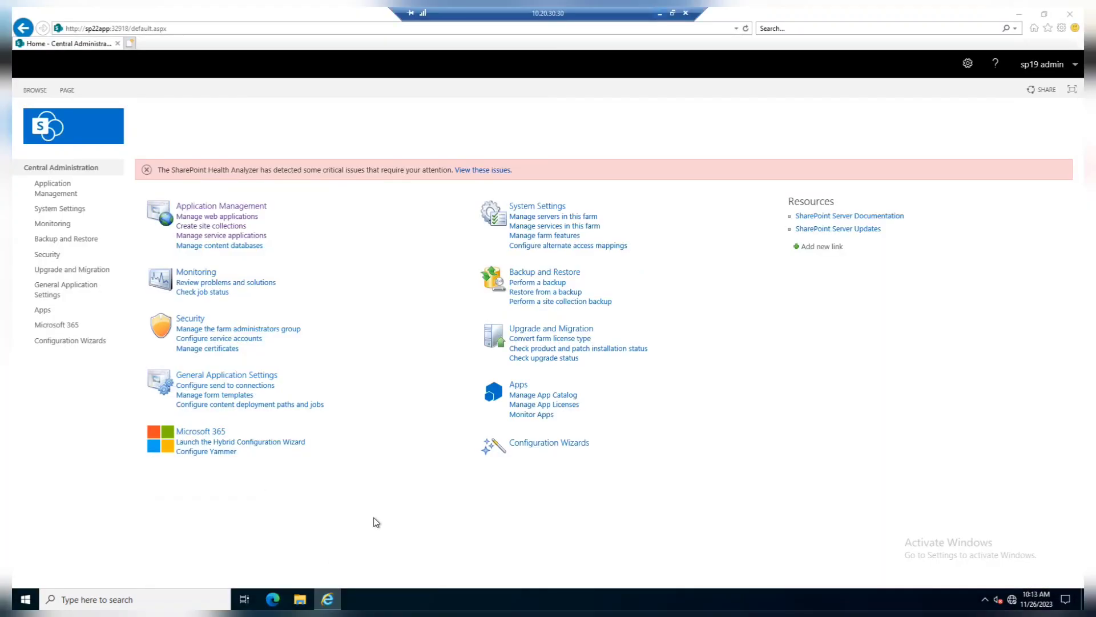
{"action": "left_click", "coordinate": [217, 216]}
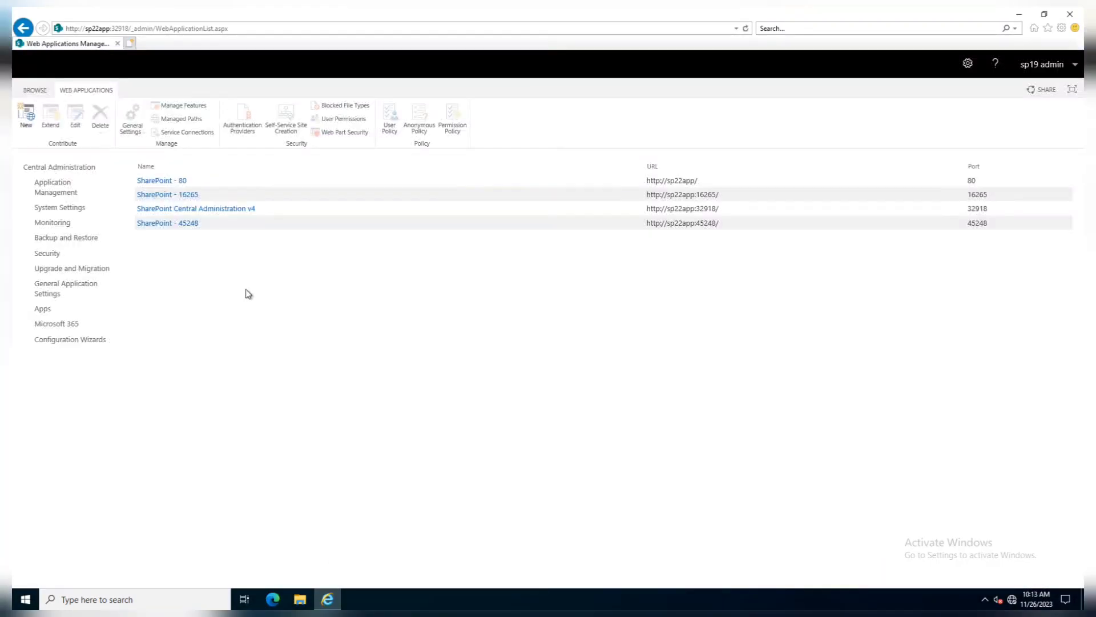
{"action": "left_click", "coordinate": [212, 200]}
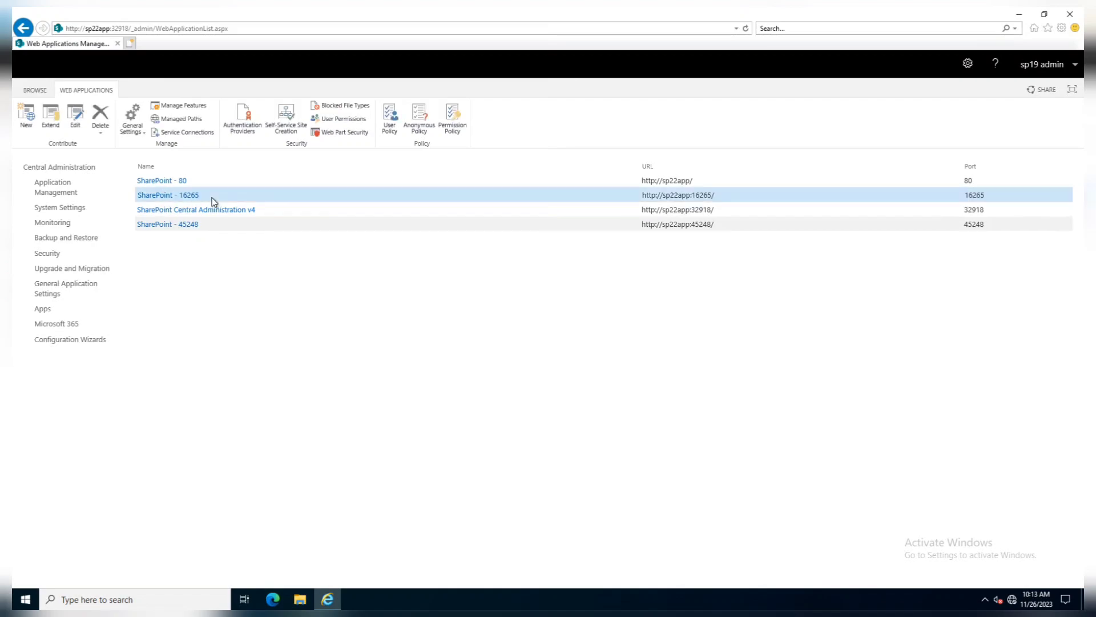
{"action": "left_click", "coordinate": [194, 120]}
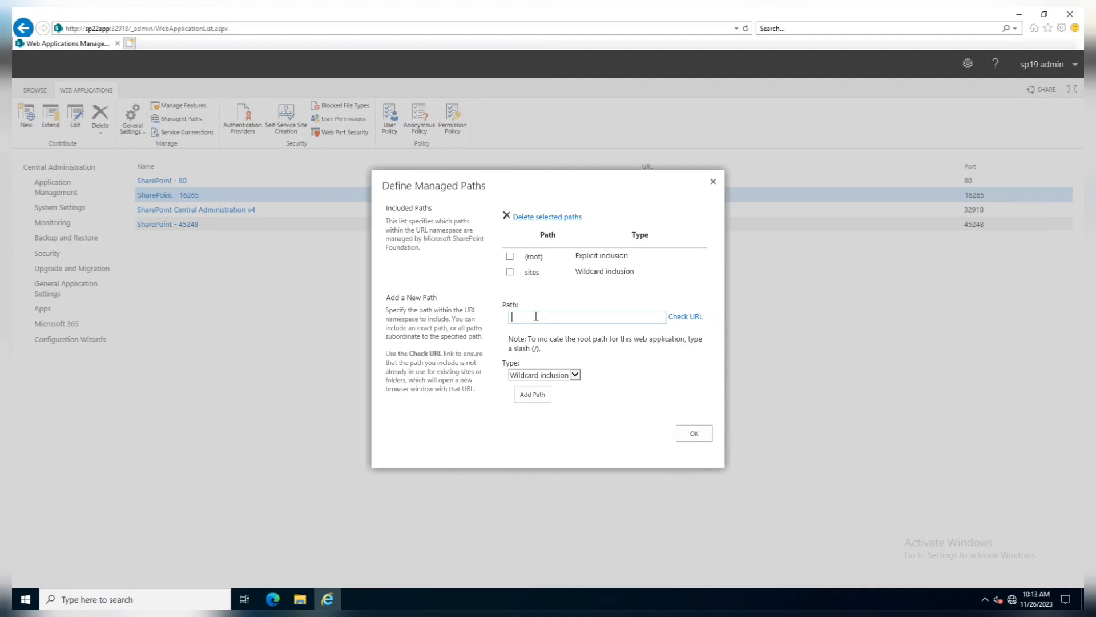
{"action": "type", "text": "http://sp22app:16265/personal/mysite"}
{"action": "key", "text": "Home"}
{"action": "key", "text": "Delete"}
{"action": "key", "text": "Delete"}
{"action": "key", "text": "Delete"}
{"action": "key", "text": "Delete"}
{"action": "key", "text": "Delete"}
{"action": "key", "text": "Delete"}
{"action": "key", "text": "Delete"}
{"action": "key", "text": "Delete"}
{"action": "key", "text": "Delete"}
{"action": "key", "text": "Delete"}
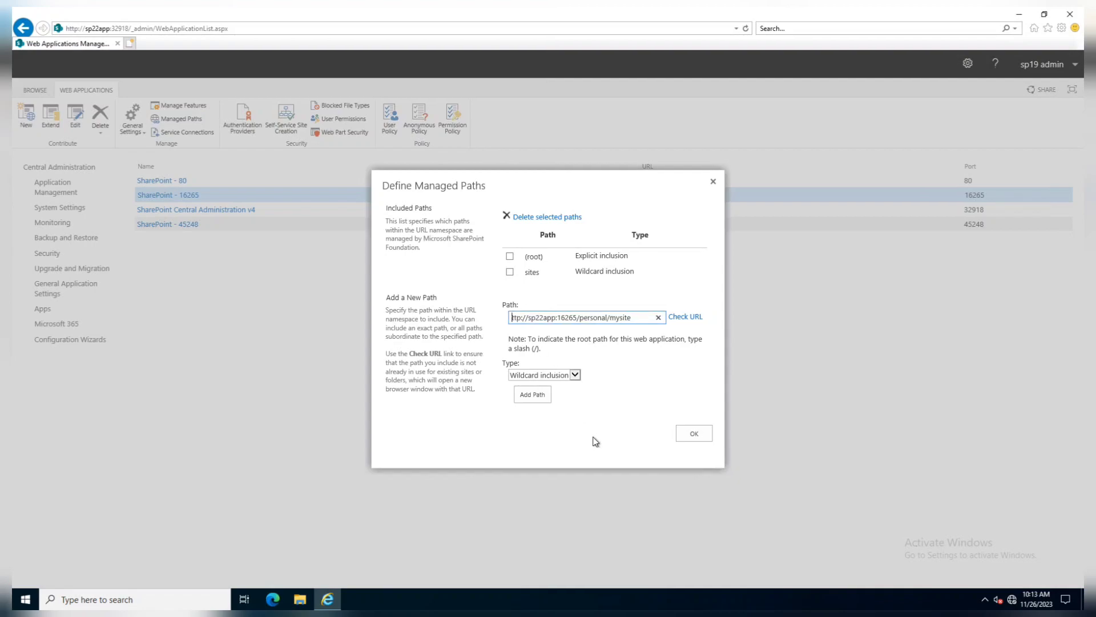
{"action": "key", "text": "Delete"}
{"action": "key", "text": "Delete"}
{"action": "key", "text": "Delete"}
{"action": "key", "text": "Delete"}
{"action": "key", "text": "Delete"}
{"action": "key", "text": "Delete"}
{"action": "key", "text": "Delete"}
{"action": "key", "text": "Delete"}
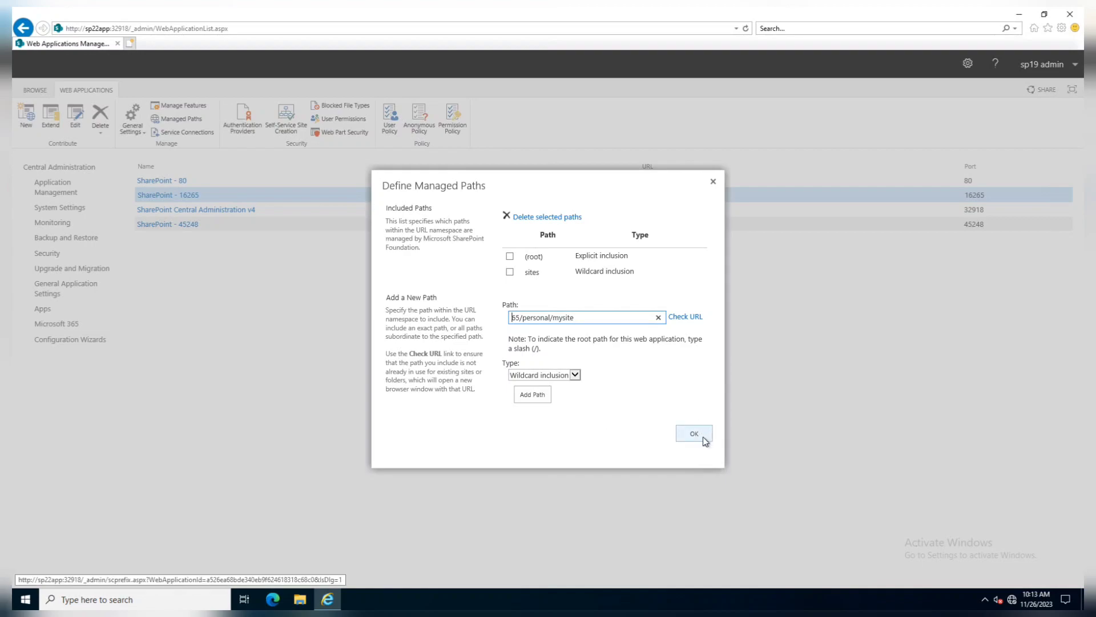
{"action": "left_click", "coordinate": [712, 183]}
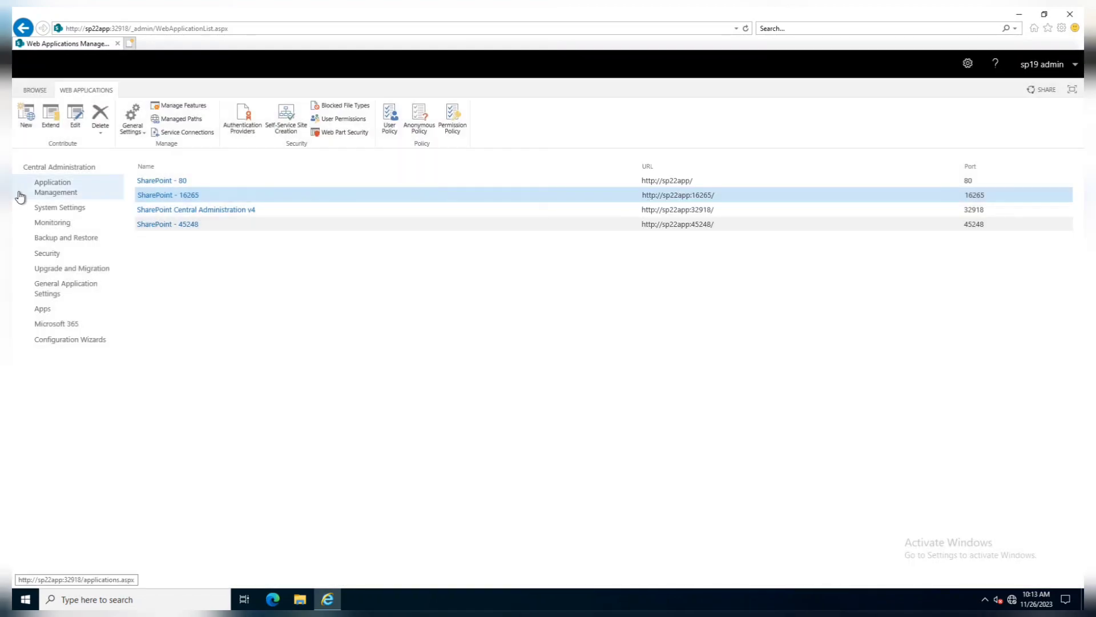
View all site collections, select /sites/MySite and copy its full URL from the site details
{"action": "left_click", "coordinate": [69, 169]}
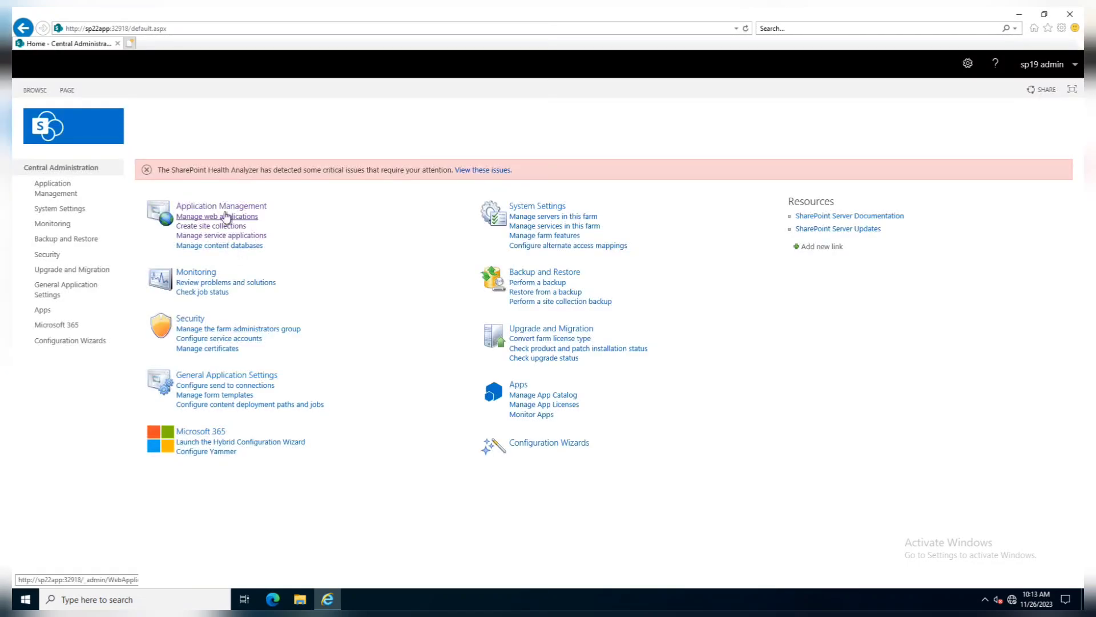
{"action": "left_click", "coordinate": [217, 207]}
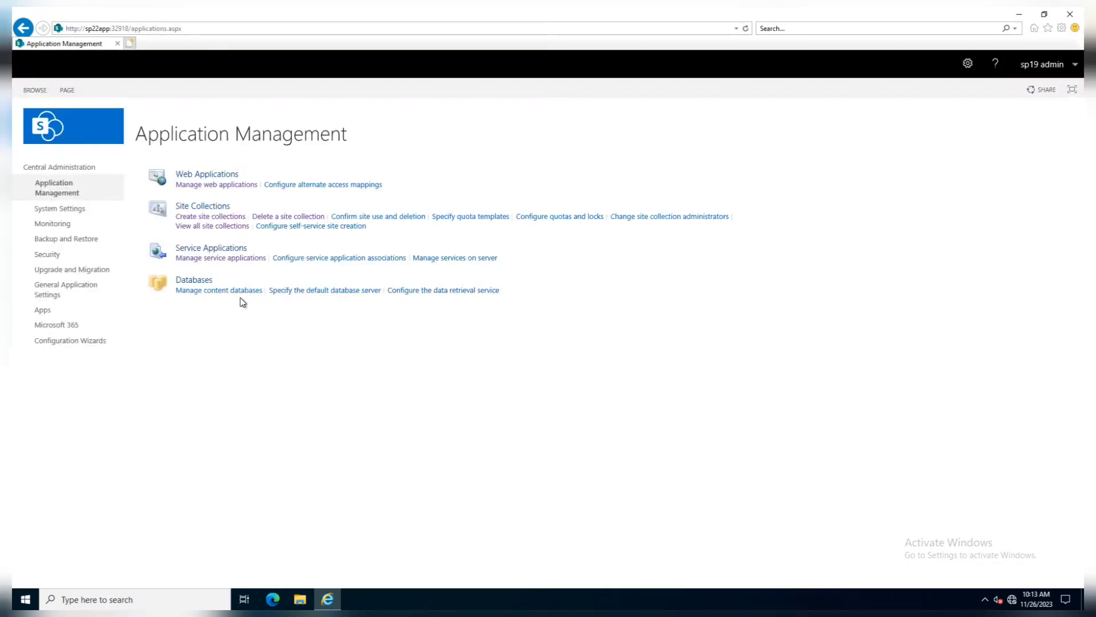
{"action": "left_click", "coordinate": [213, 227]}
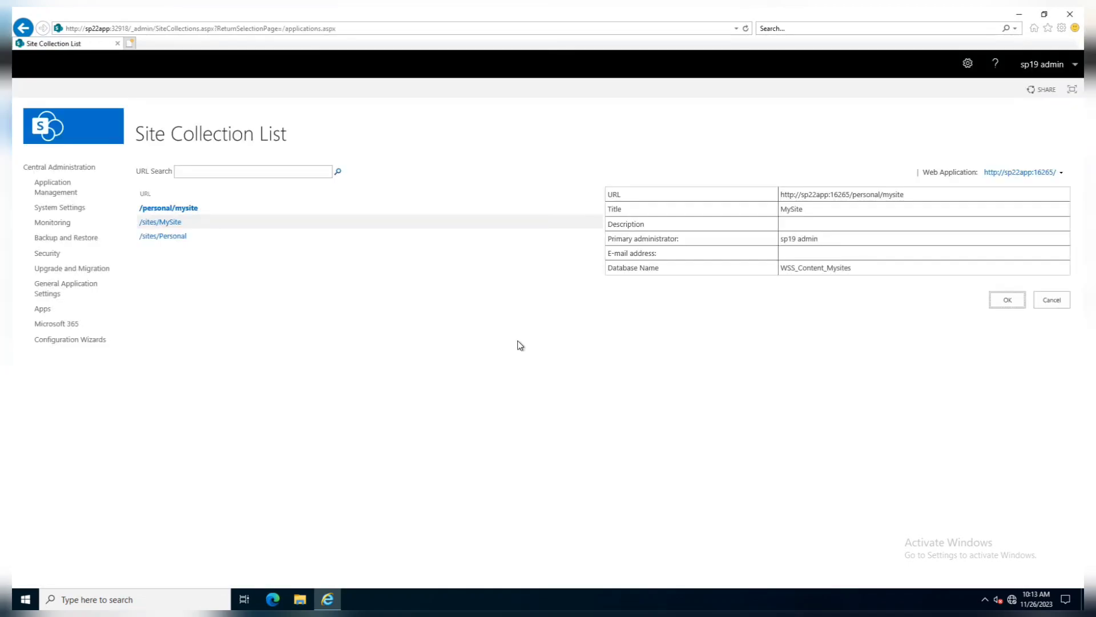
{"action": "left_click_drag", "start_coordinate": [183, 226], "coordinate": [217, 283]}
{"action": "left_click", "coordinate": [190, 224]}
{"action": "left_click_drag", "start_coordinate": [920, 195], "coordinate": [755, 198]}
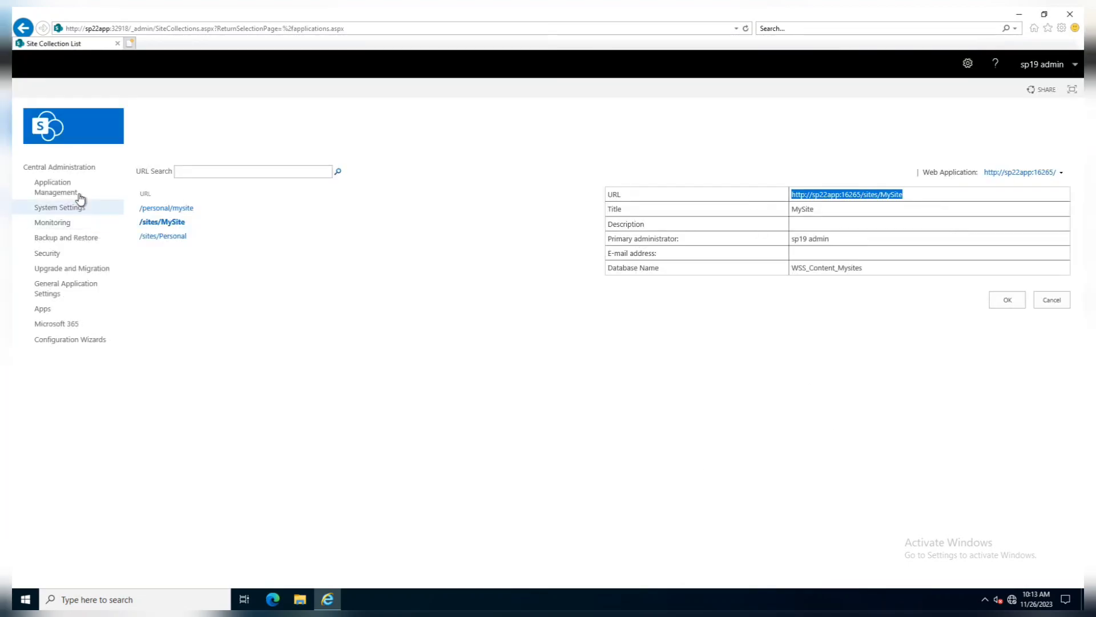
Return to the web applications list and open the managed paths settings of SharePoint - 16265
{"action": "left_click", "coordinate": [66, 183]}
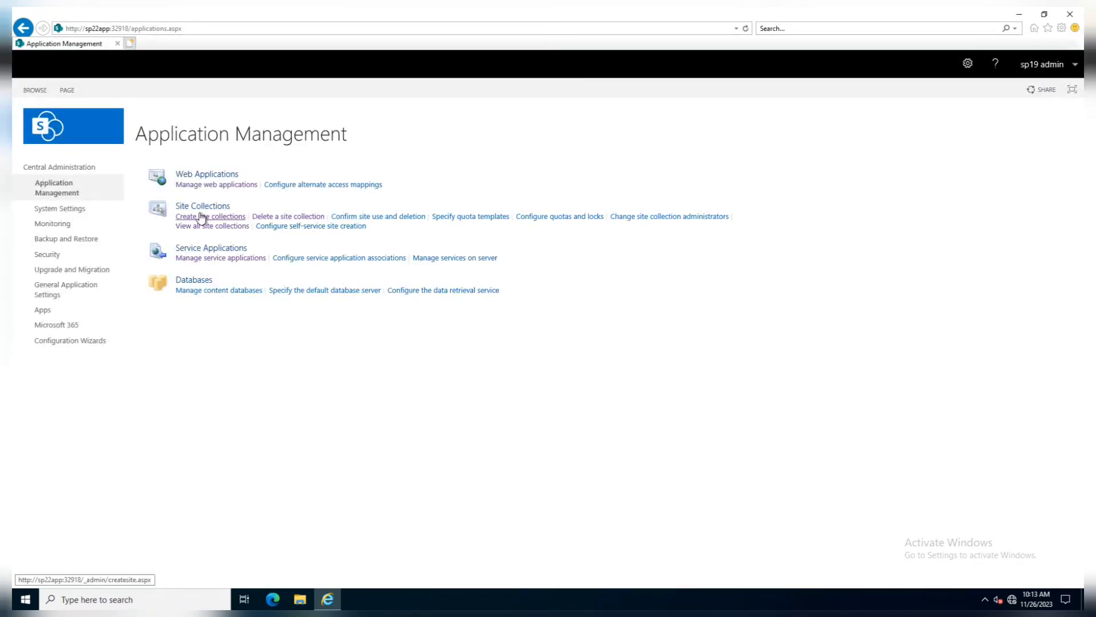
{"action": "left_click", "coordinate": [198, 185]}
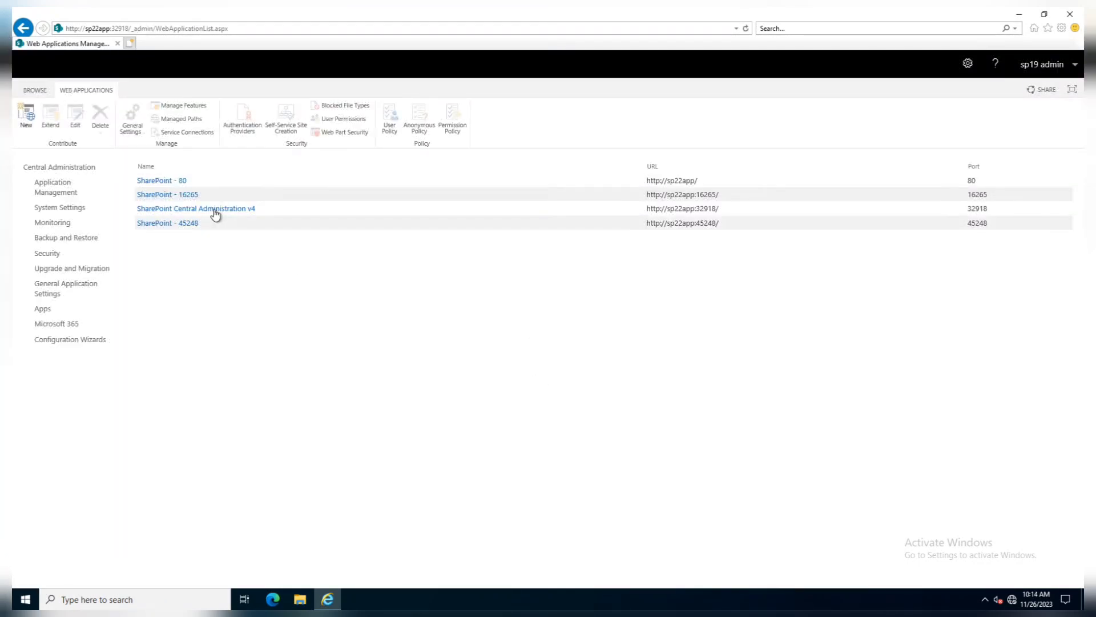
{"action": "left_click", "coordinate": [189, 195]}
{"action": "left_click", "coordinate": [181, 119]}
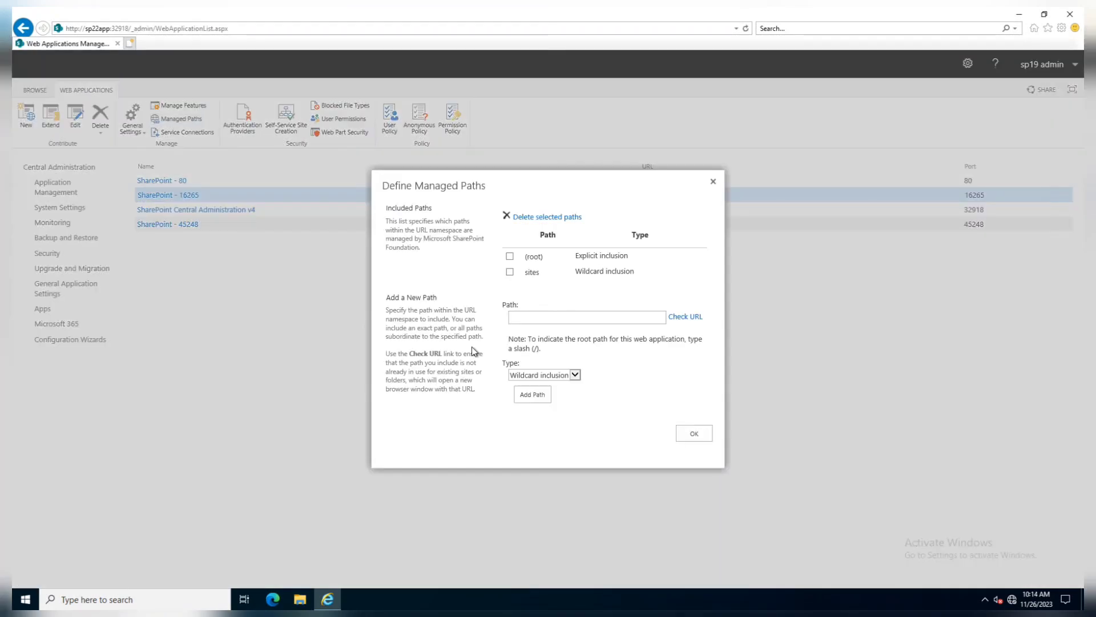
Enter the copied site URL as the new managed path and trim it to sites/MySite
{"action": "left_click", "coordinate": [524, 317]}
{"action": "type", "text": "http://sp22app:16265/sites/MySite v"}
{"action": "key", "text": "Home"}
{"action": "key", "text": "Delete"}
{"action": "key", "text": "Delete"}
{"action": "key", "text": "Delete"}
{"action": "key", "text": "Delete"}
{"action": "key", "text": "Delete"}
{"action": "key", "text": "Delete"}
{"action": "key", "text": "Delete"}
{"action": "key", "text": "Delete"}
{"action": "key", "text": "Delete"}
{"action": "key", "text": "Delete"}
{"action": "key", "text": "Delete"}
{"action": "key", "text": "Delete"}
{"action": "key", "text": "Delete"}
{"action": "key", "text": "Delete"}
{"action": "key", "text": "Delete"}
{"action": "key", "text": "Delete"}
{"action": "key", "text": "Delete"}
{"action": "key", "text": "Delete"}
{"action": "key", "text": "Delete"}
{"action": "key", "text": "Delete"}
{"action": "left_click", "coordinate": [569, 317]}
{"action": "key", "text": "BackSpace"}
{"action": "key", "text": "BackSpace"}
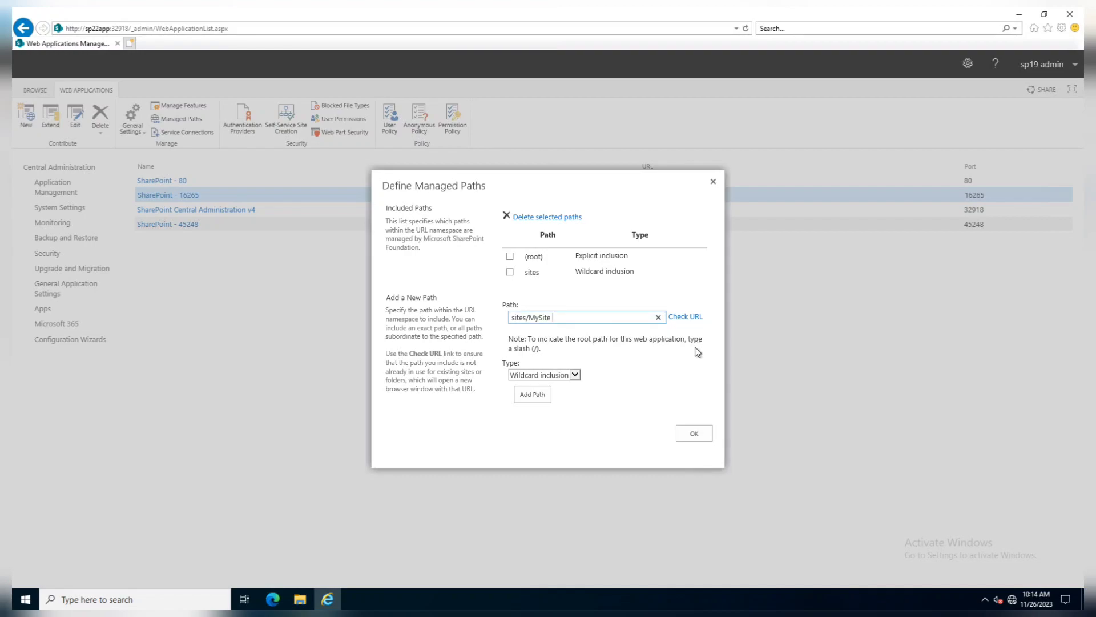
{"action": "left_click", "coordinate": [650, 411]}
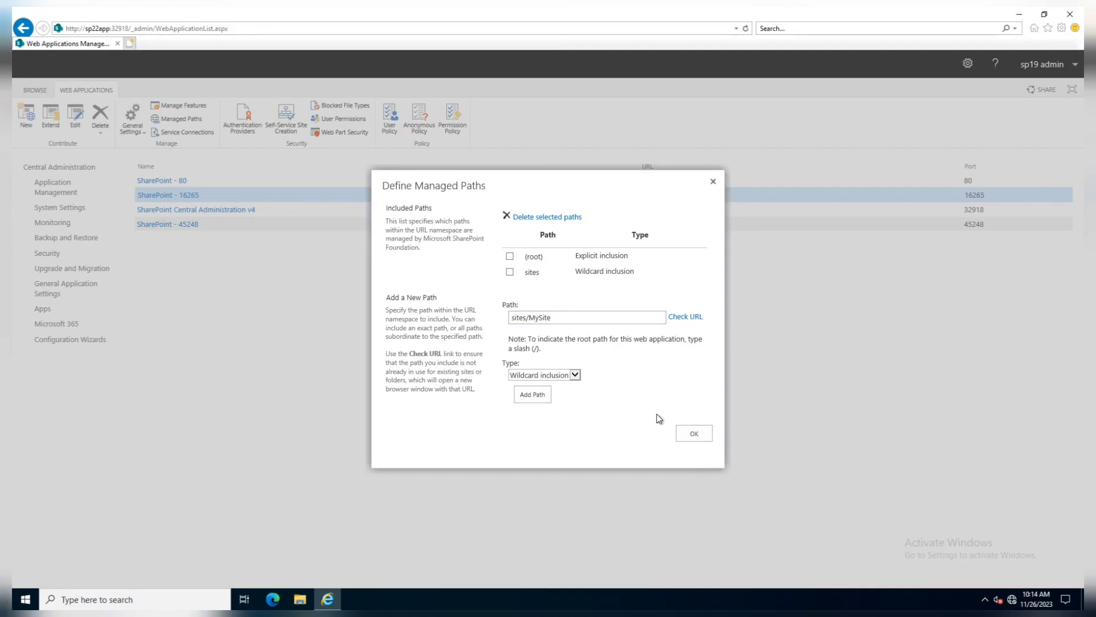
Extend the new path to sites/MySite/Personal, keep wildcard inclusion as its type, and confirm the managed paths dialog
{"action": "left_click", "coordinate": [599, 314]}
{"action": "type", "text": "/Personal"}
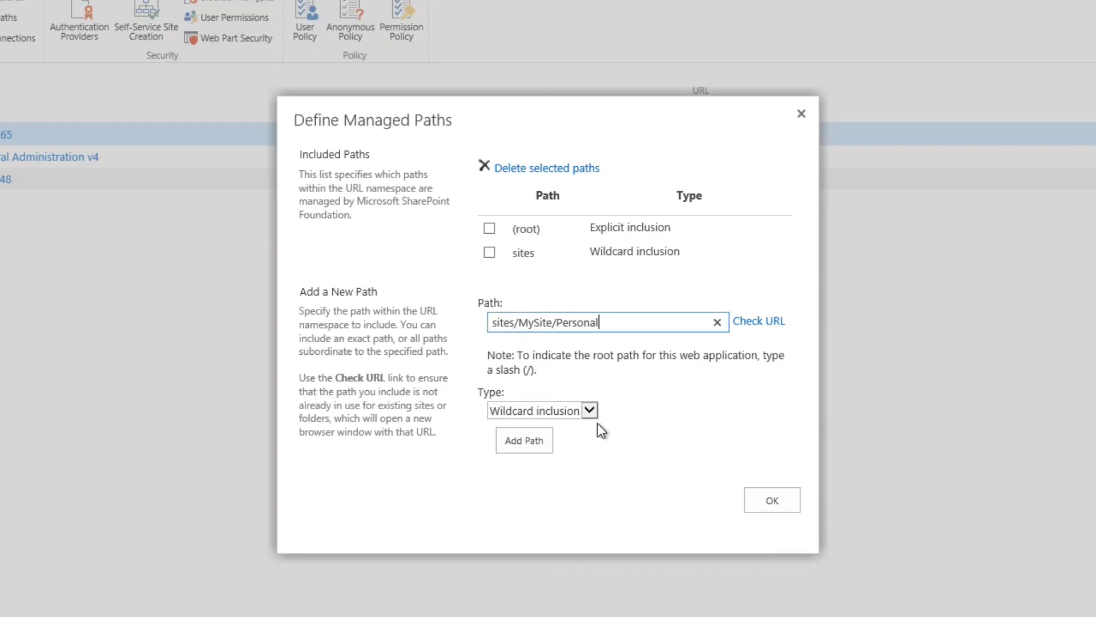
{"action": "left_click", "coordinate": [776, 501]}
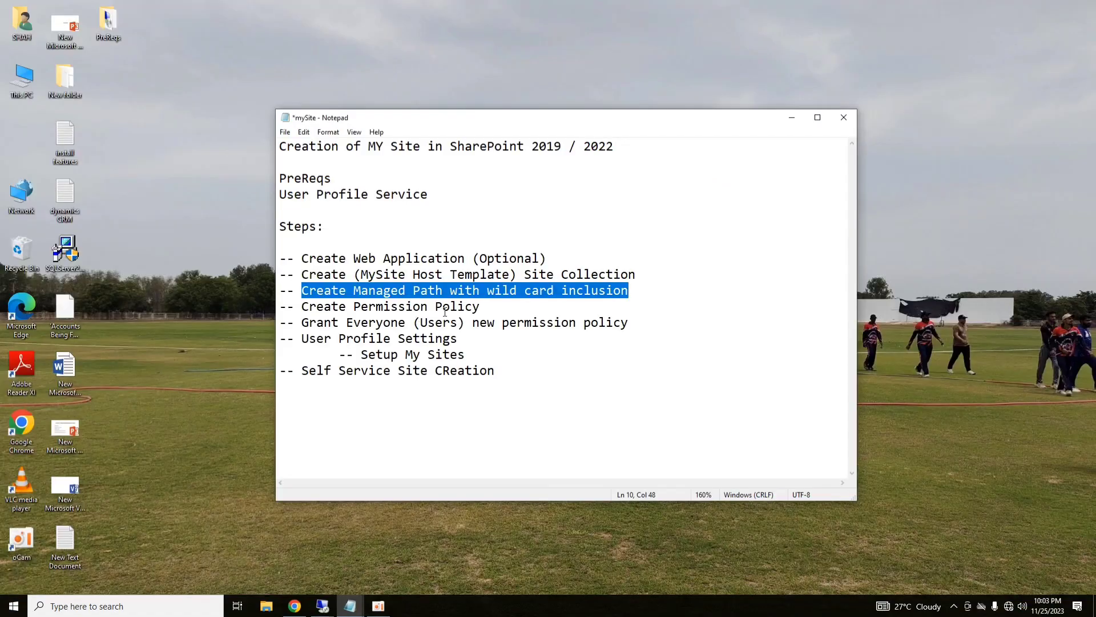
In the mySite notes, highlight the permission policy creation step and the step granting Everyone the new policy
{"action": "left_click", "coordinate": [451, 307]}
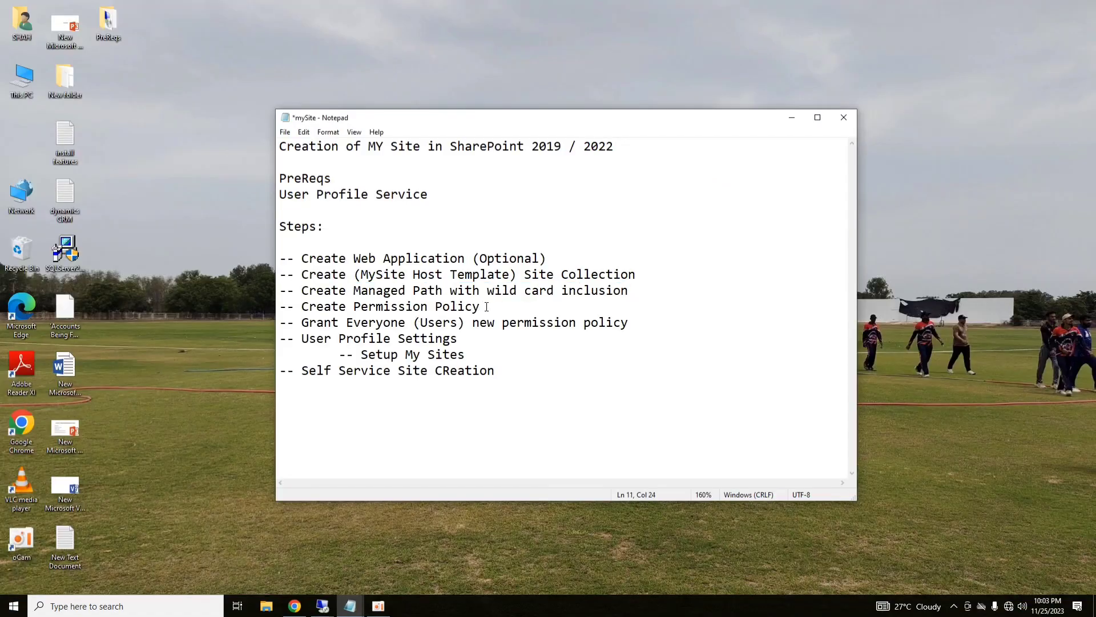
{"action": "left_click_drag", "start_coordinate": [487, 307], "coordinate": [302, 307]}
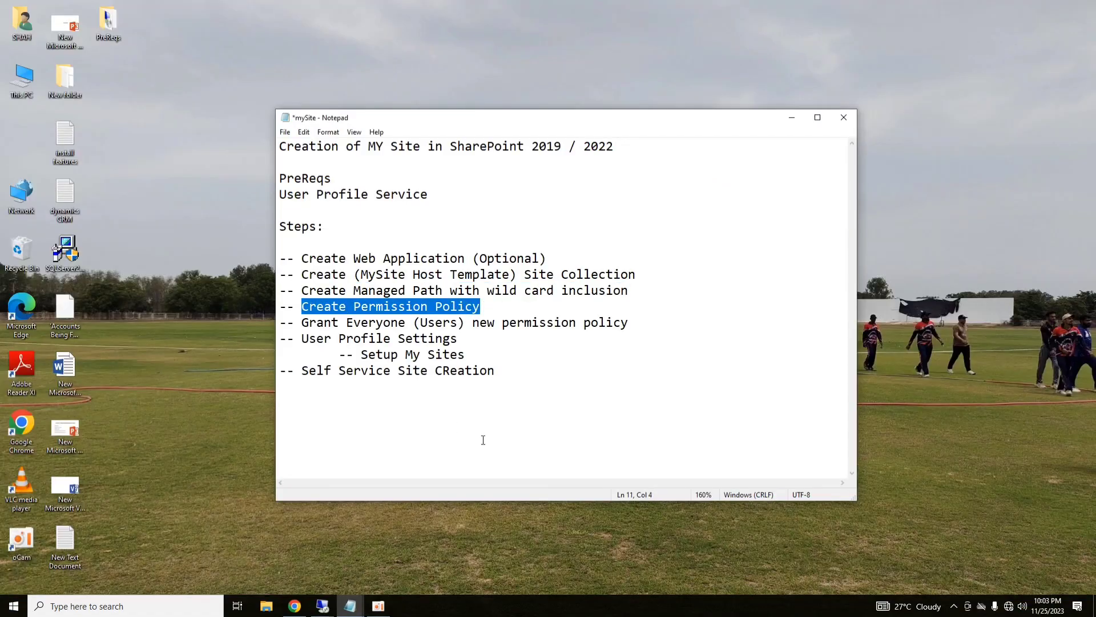
{"action": "left_click", "coordinate": [340, 323]}
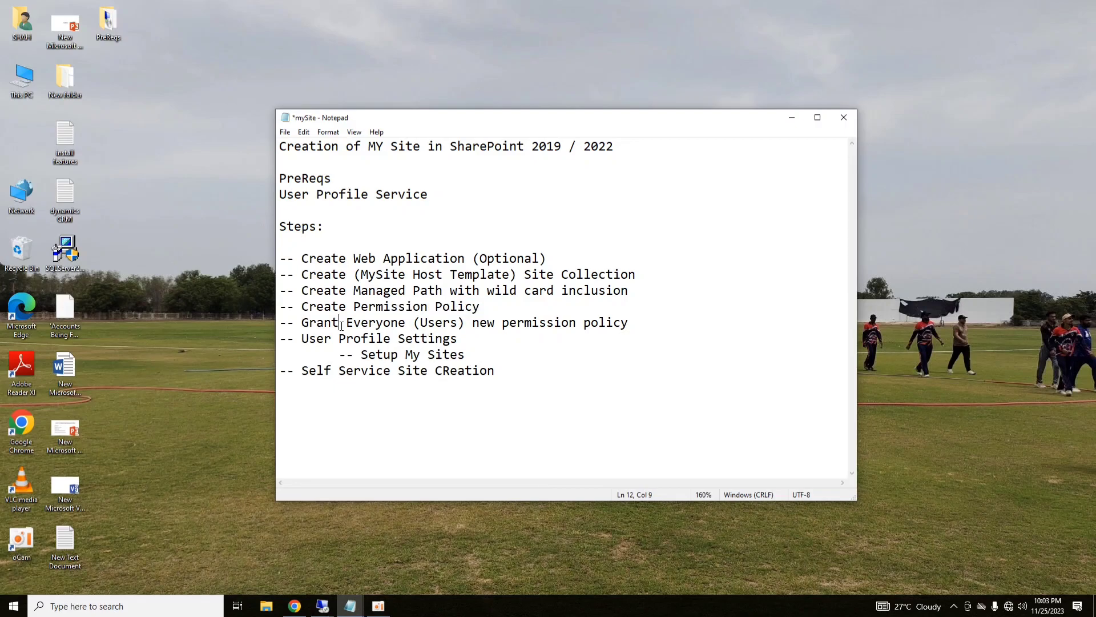
{"action": "left_click_drag", "start_coordinate": [301, 323], "coordinate": [640, 323]}
{"action": "left_click", "coordinate": [619, 355]}
Switch to the 10.20.30.30 remote desktop and open the MySite permission policy level of the SharePoint - 16265 web application
{"action": "mouse_move", "coordinate": [323, 604]}
{"action": "left_click", "coordinate": [333, 557]}
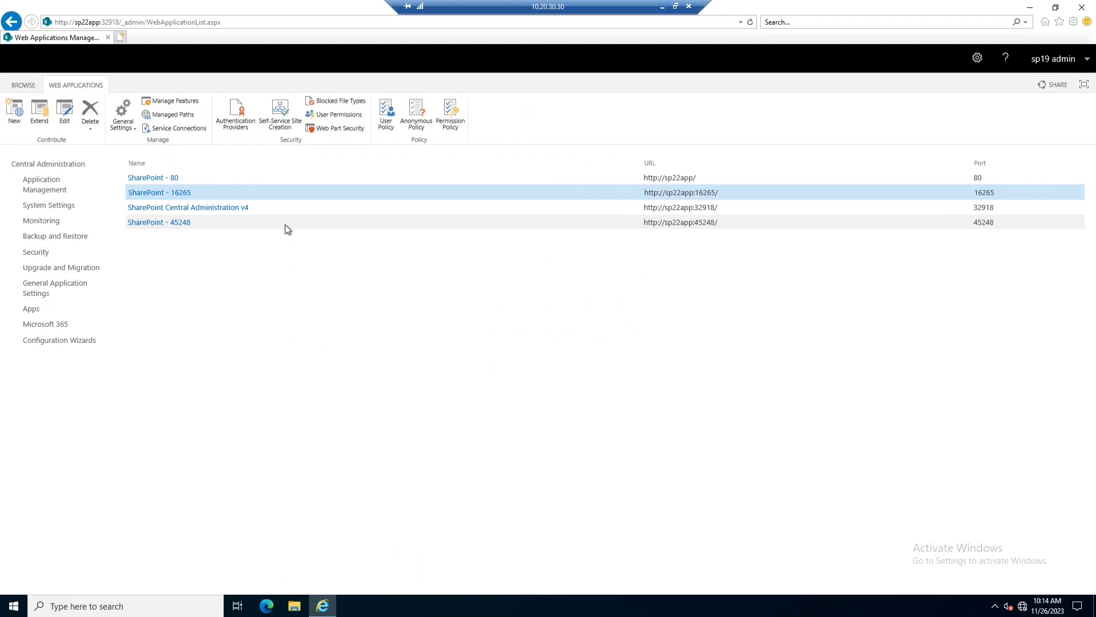
{"action": "left_click", "coordinate": [451, 113]}
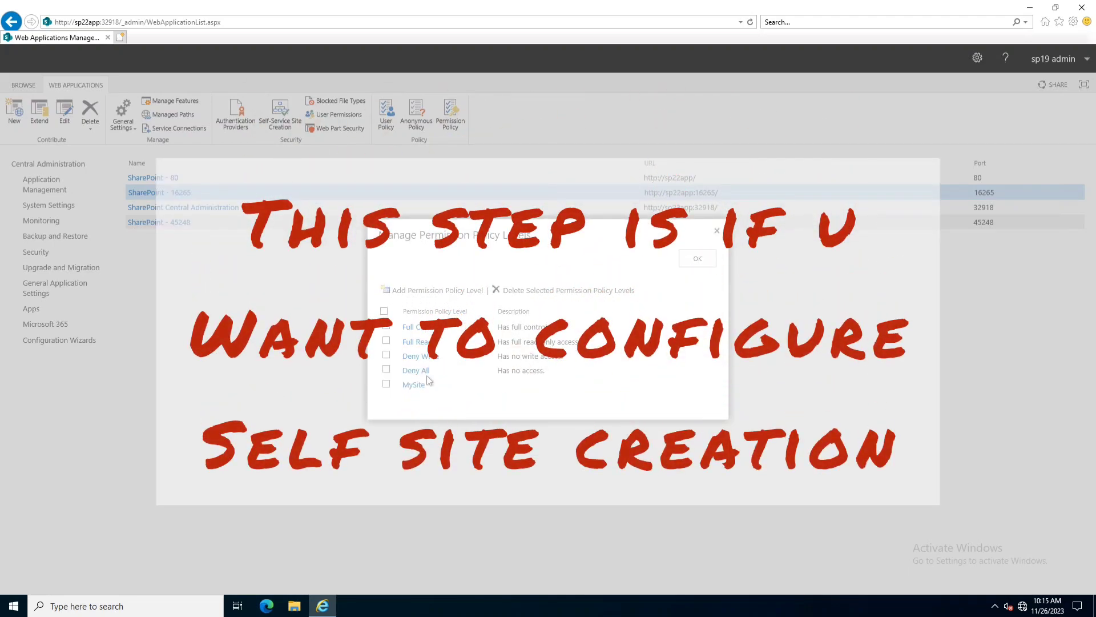
{"action": "left_click", "coordinate": [545, 409]}
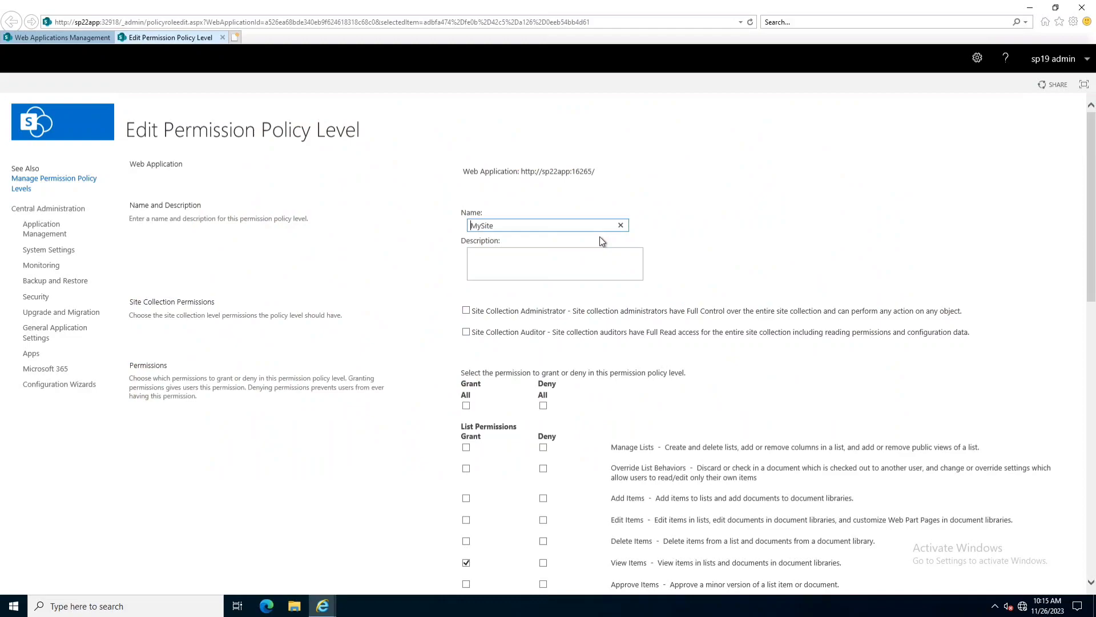
Review the list and site permissions granted by the MySite permission policy level
{"action": "scroll", "coordinate": [600, 236], "scroll_direction": "down", "scroll_amount": 6}
{"action": "scroll", "coordinate": [600, 240], "scroll_direction": "down", "scroll_amount": 1}
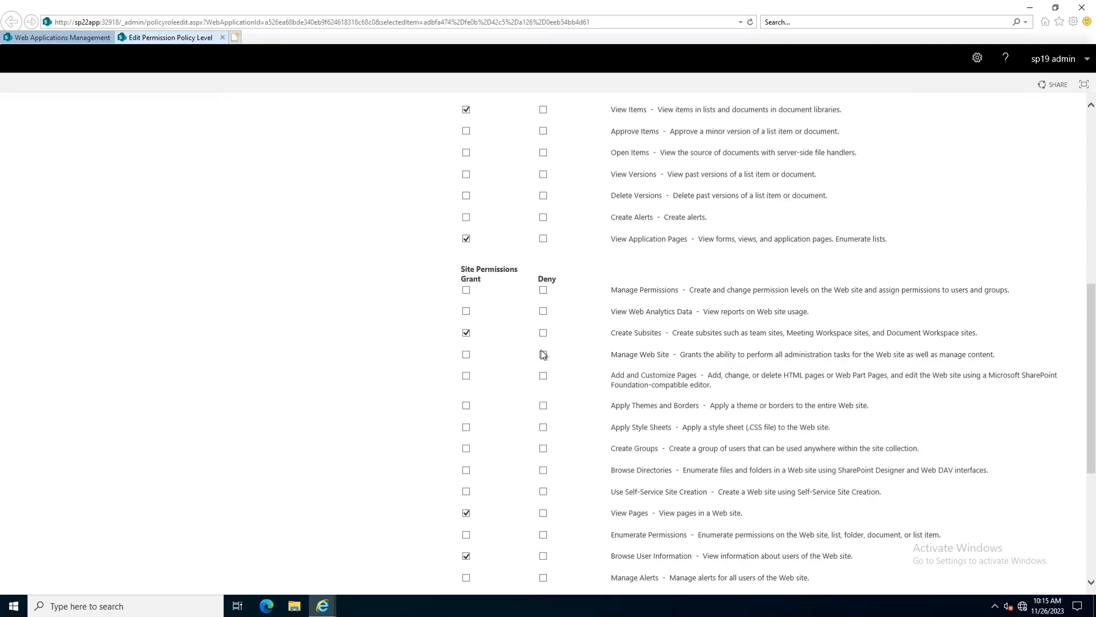
{"action": "scroll", "coordinate": [540, 350], "scroll_direction": "up", "scroll_amount": 6}
{"action": "scroll", "coordinate": [540, 350], "scroll_direction": "down", "scroll_amount": 3}
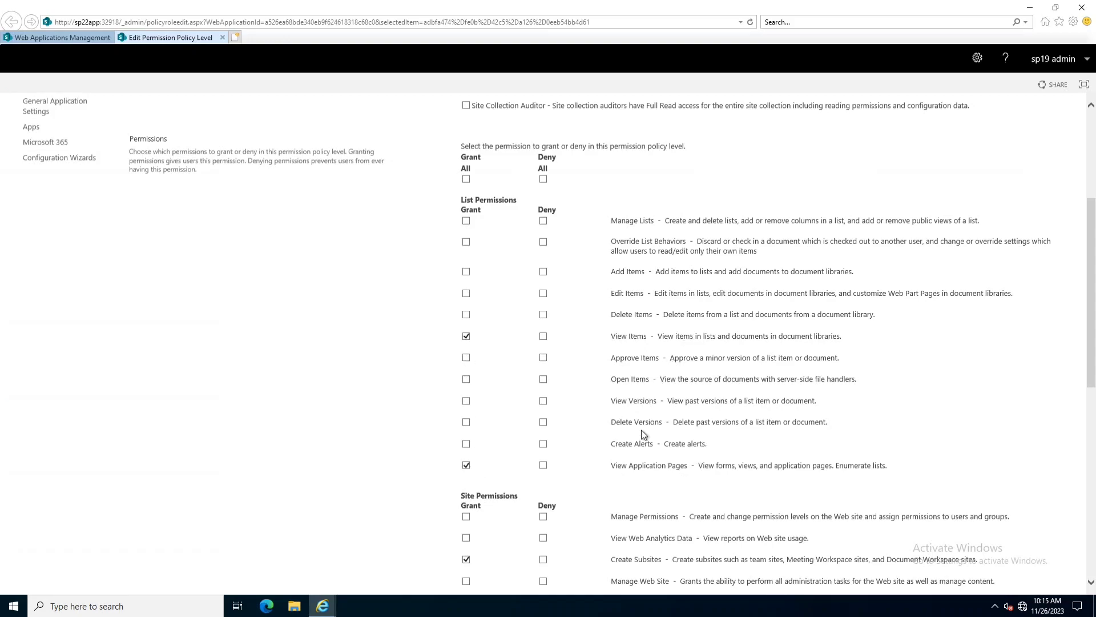
{"action": "scroll", "coordinate": [545, 388], "scroll_direction": "up", "scroll_amount": 4}
{"action": "scroll", "coordinate": [800, 310], "scroll_direction": "down", "scroll_amount": 10}
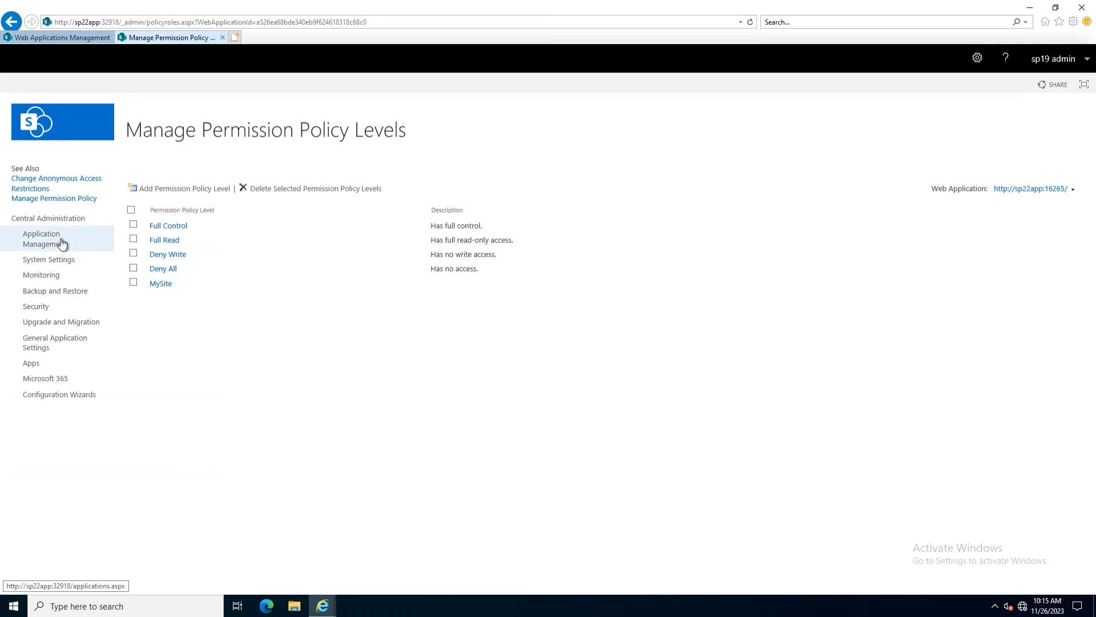
Close the permission policy level views and open the user policy of the SharePoint - 16265 web application
{"action": "left_click", "coordinate": [223, 37]}
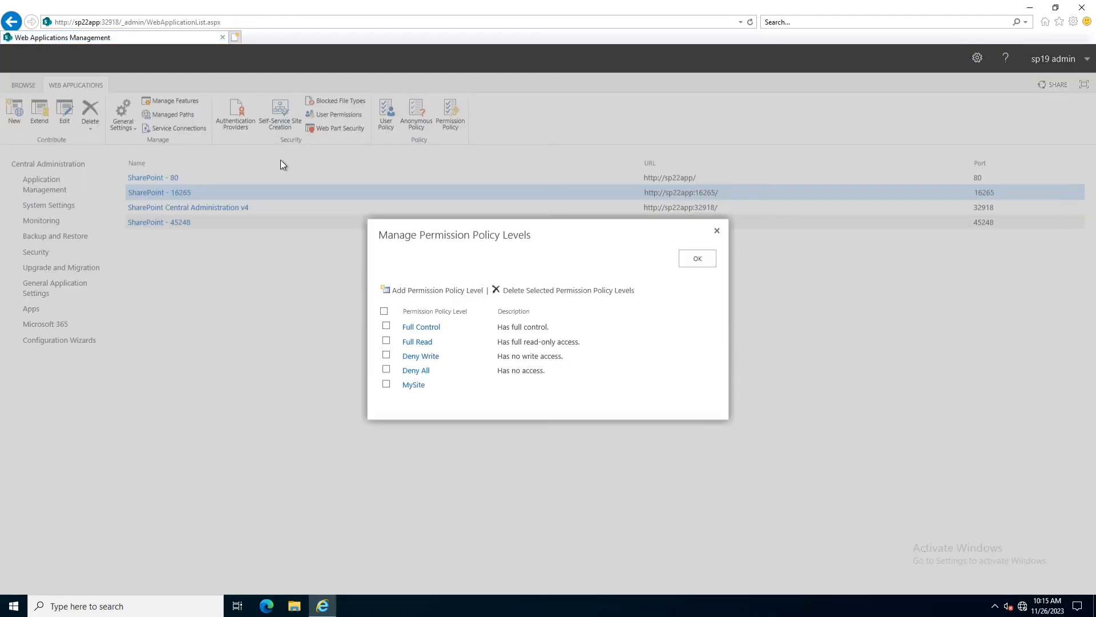
{"action": "left_click", "coordinate": [717, 233]}
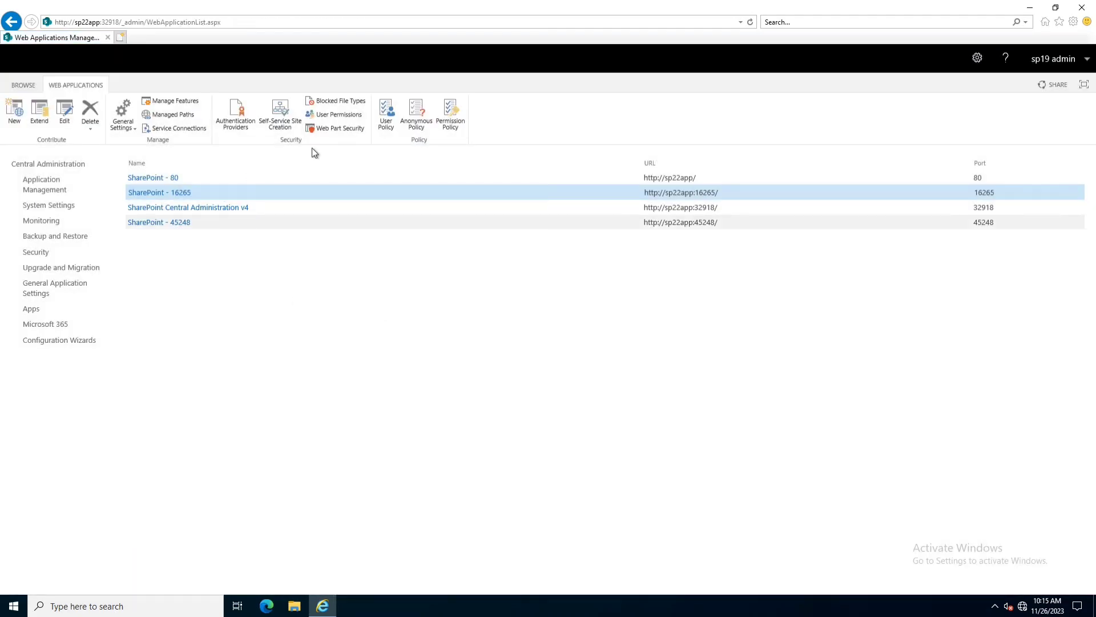
{"action": "left_click", "coordinate": [386, 117]}
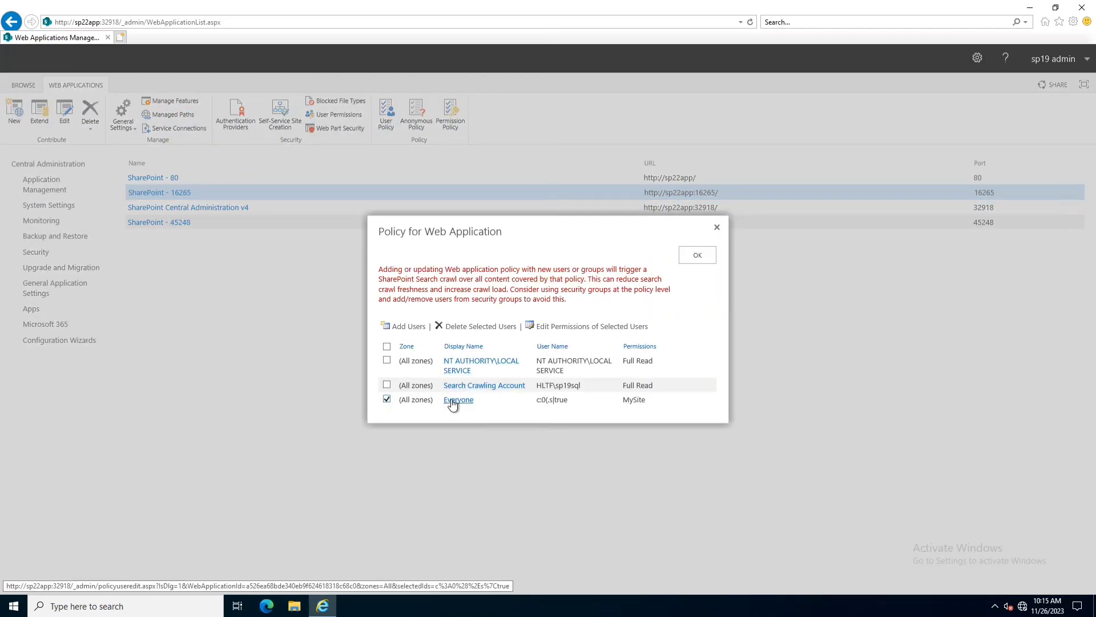
Try to delete the selected Everyone entry from the web application's user policy
{"action": "left_click", "coordinate": [480, 327]}
{"action": "left_click", "coordinate": [588, 343]}
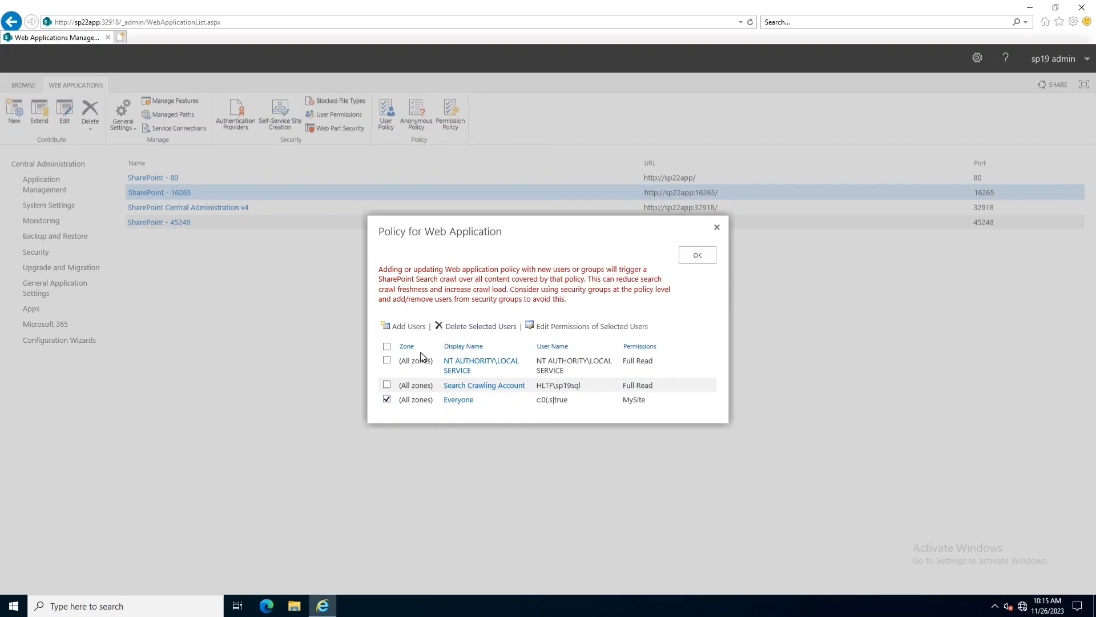
Start adding users to the web application policy for all zones
{"action": "left_click", "coordinate": [403, 327]}
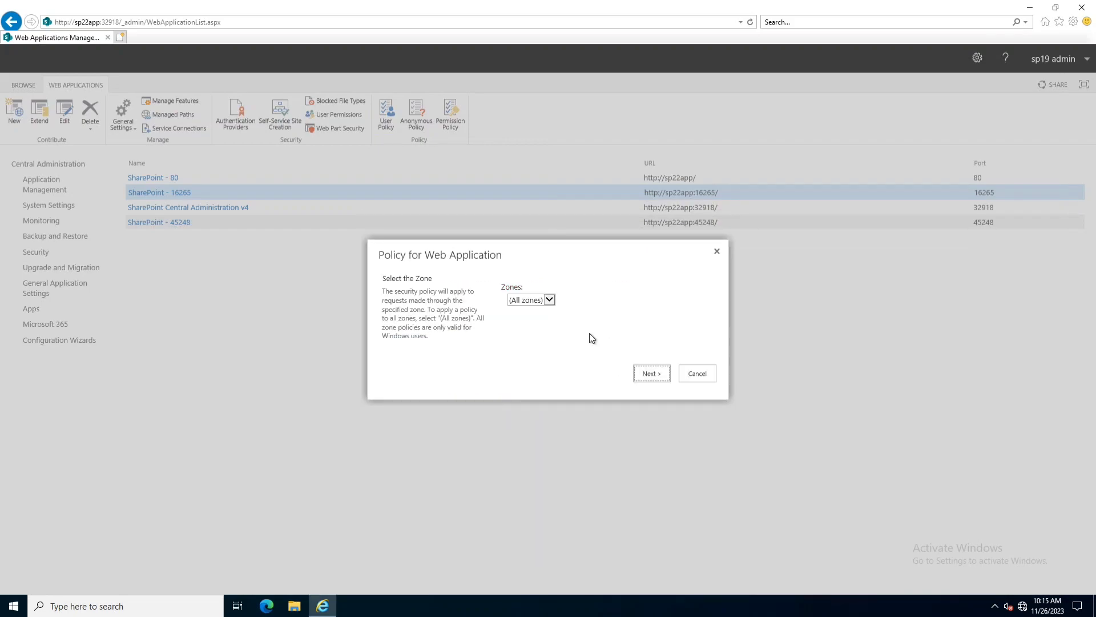
{"action": "left_click", "coordinate": [649, 374]}
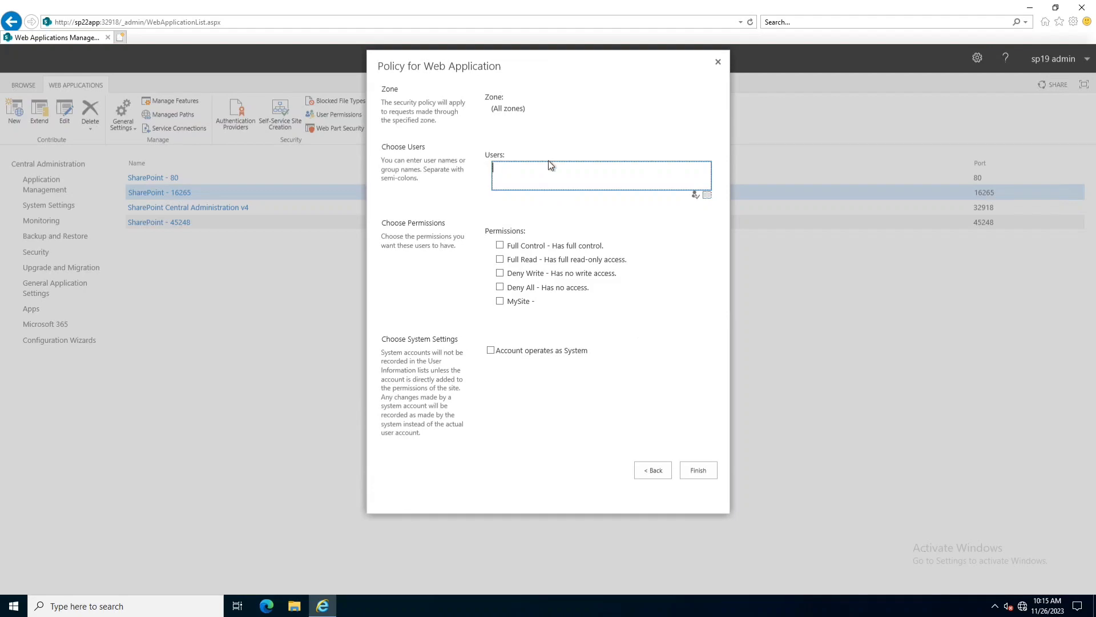
{"action": "type", "text": "everyone"}
{"action": "key", "text": "ctrl+k"}
{"action": "left_click", "coordinate": [501, 301]}
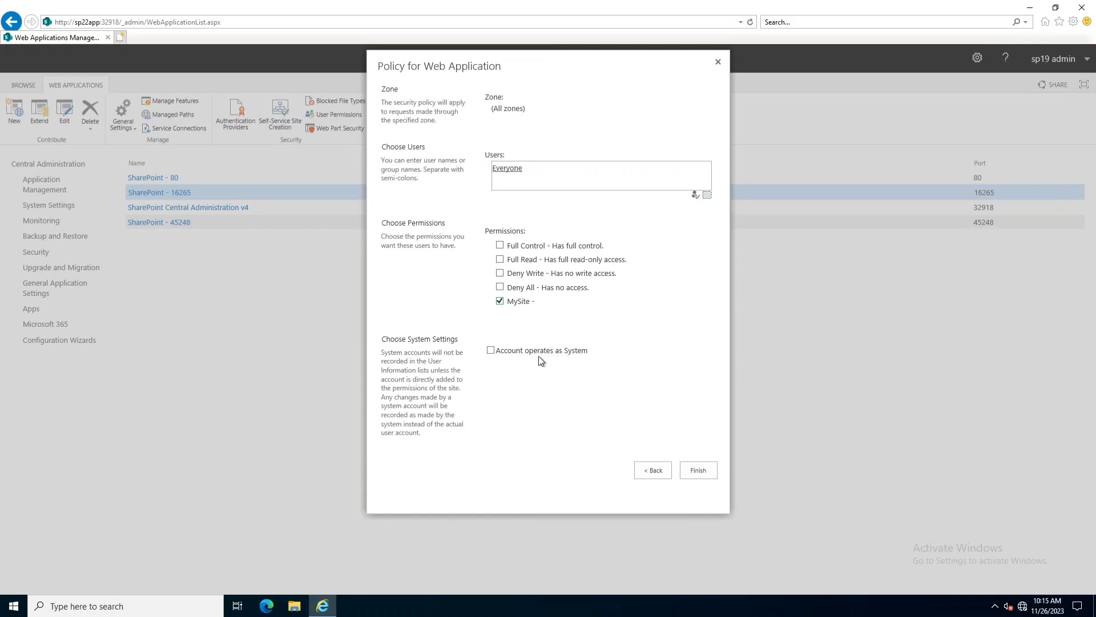
{"action": "left_click", "coordinate": [652, 471]}
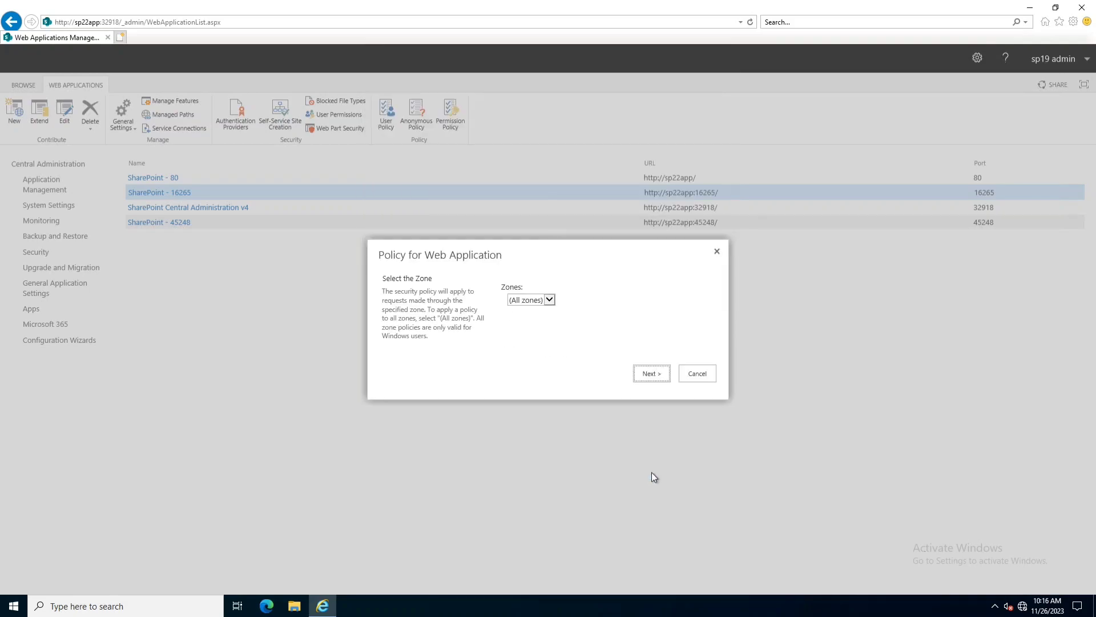
{"action": "left_click", "coordinate": [664, 375]}
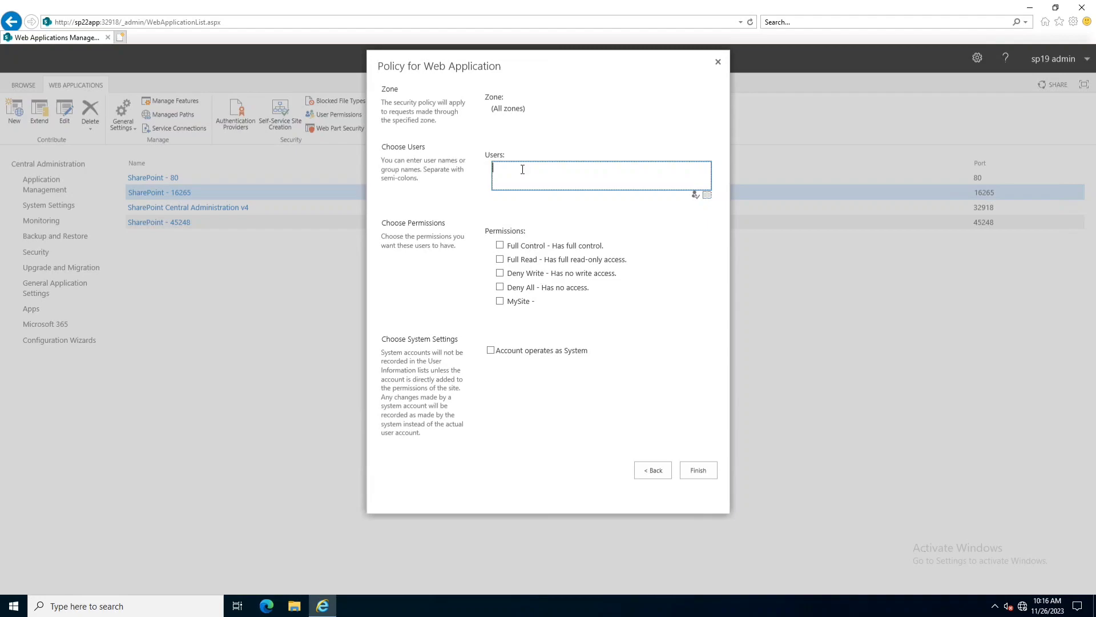
Grant Everyone the MySite permission, finish the policy entry, and confirm the web application's user policy
{"action": "type", "text": "Everyone"}
{"action": "left_click", "coordinate": [501, 302]}
{"action": "left_click", "coordinate": [700, 474]}
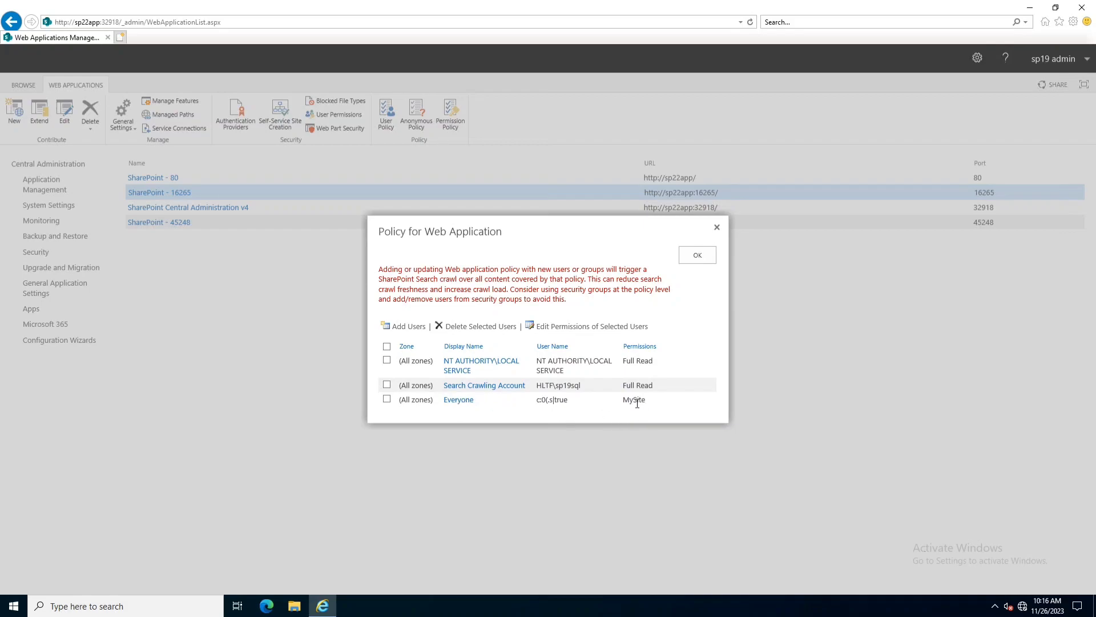
{"action": "left_click_drag", "start_coordinate": [627, 399], "coordinate": [650, 401]}
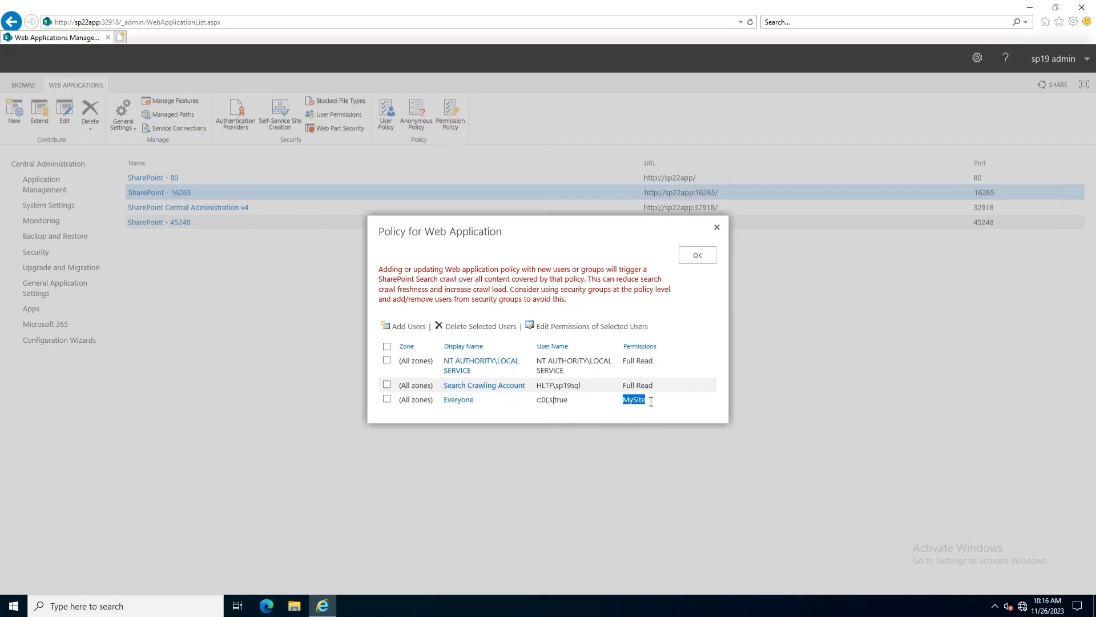
{"action": "left_click", "coordinate": [697, 255]}
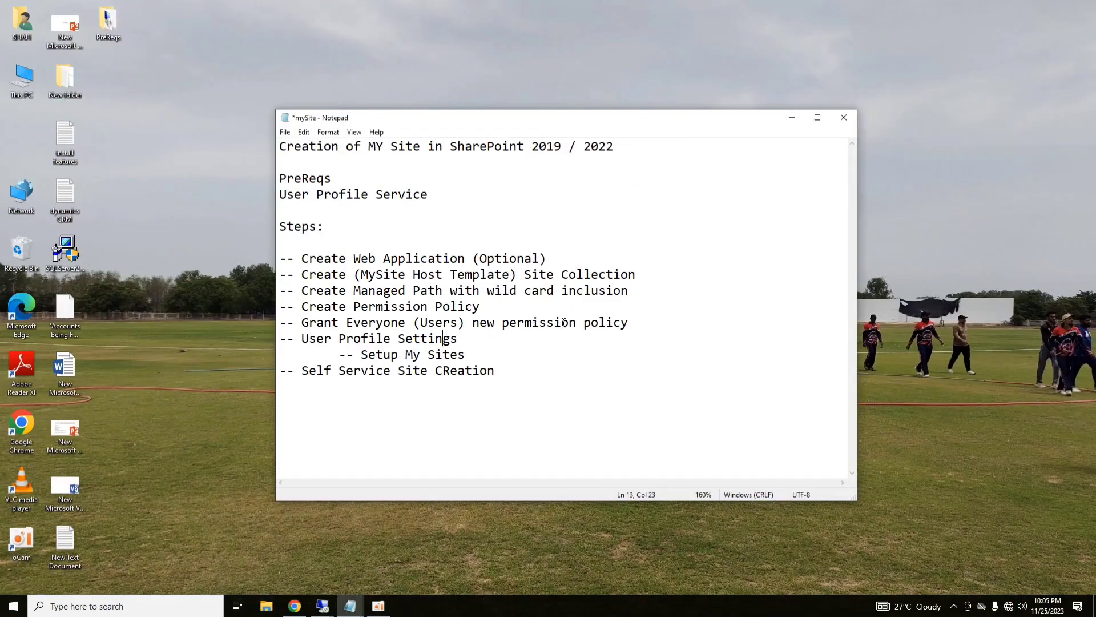
Mark the Self Service Site Creation line in the notes as "(Optional)"
{"action": "left_click_drag", "start_coordinate": [510, 305], "coordinate": [296, 305]}
{"action": "left_click", "coordinate": [331, 323]}
{"action": "left_click_drag", "start_coordinate": [637, 321], "coordinate": [466, 353]}
{"action": "left_click", "coordinate": [481, 354]}
{"action": "left_click", "coordinate": [509, 367]}
{"action": "type", "text": "(Optional)"}
{"action": "key", "text": "Return"}
{"action": "key", "text": "Return"}
{"action": "key", "text": "Return"}
{"action": "key", "text": "Tab"}
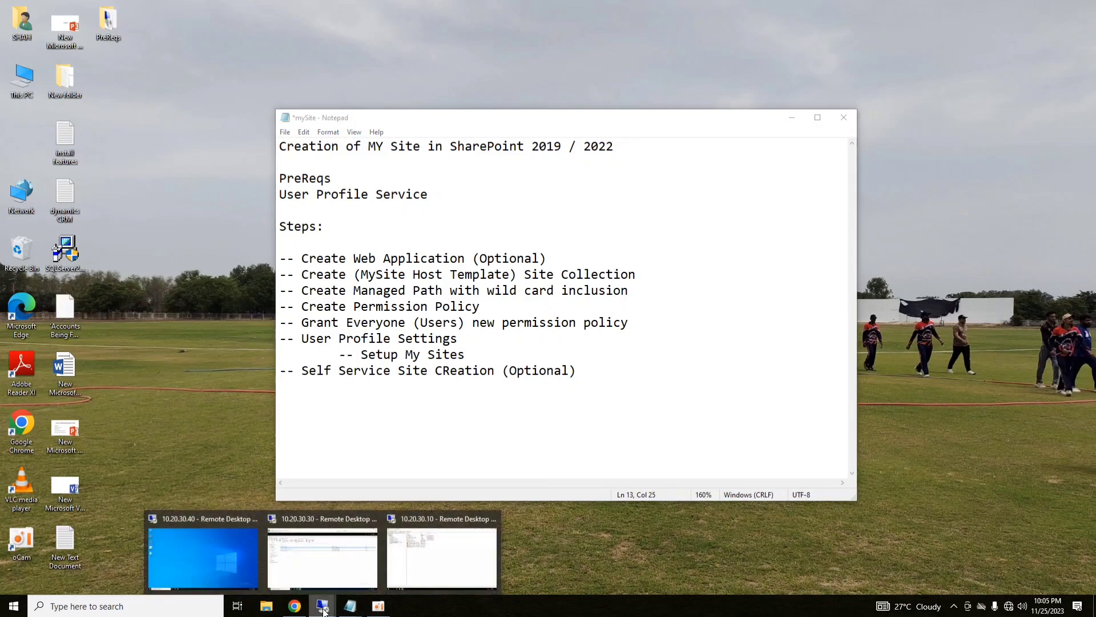
Switch to the SharePoint server's remote session and open the My Site setup of the UserProfileService service application
{"action": "mouse_move", "coordinate": [321, 610]}
{"action": "left_click", "coordinate": [335, 568]}
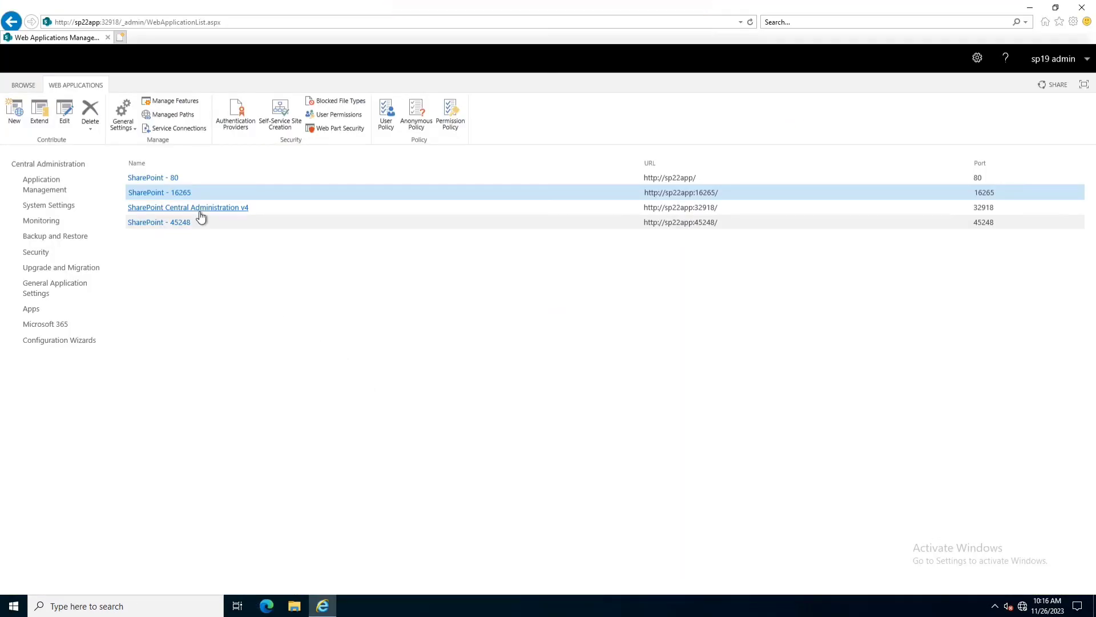
{"action": "left_click", "coordinate": [56, 163]}
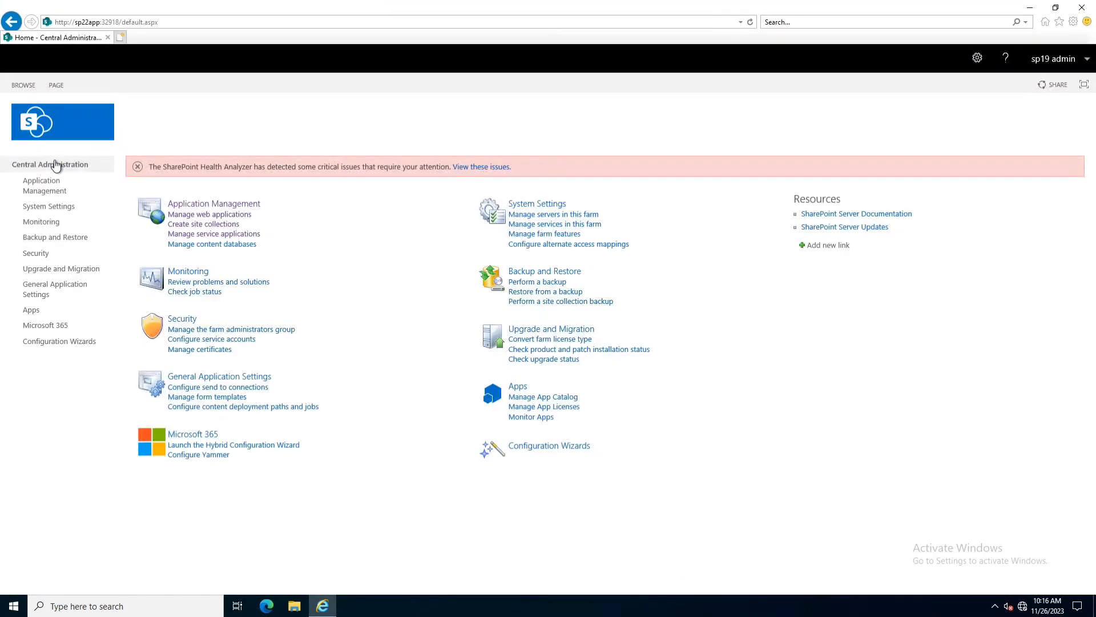
{"action": "left_click", "coordinate": [222, 234]}
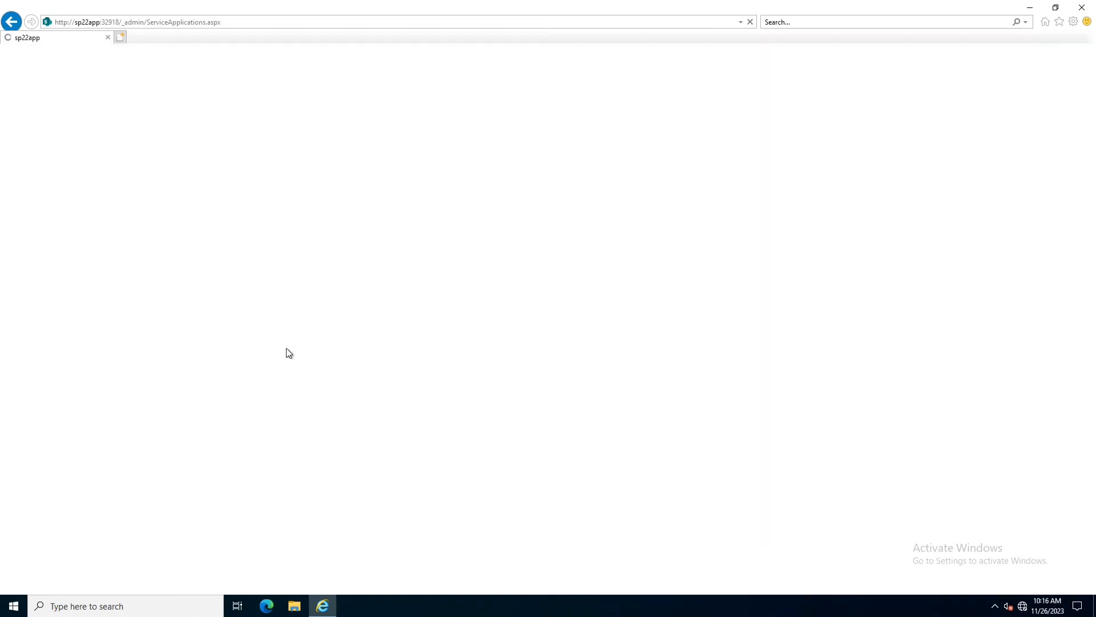
{"action": "left_click", "coordinate": [156, 223]}
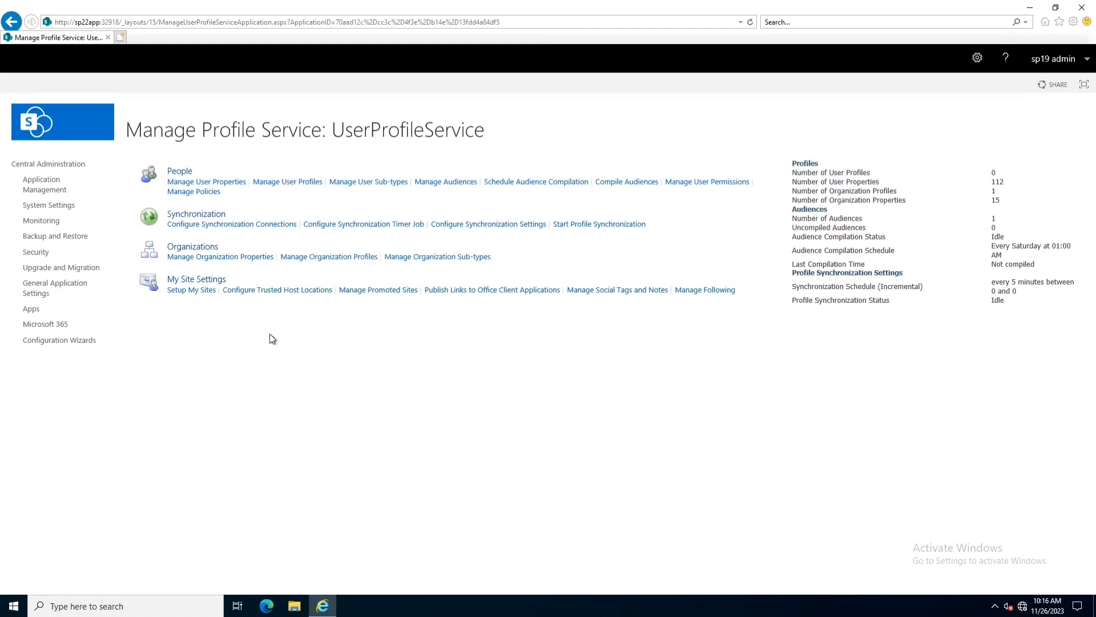
{"action": "left_click", "coordinate": [187, 290]}
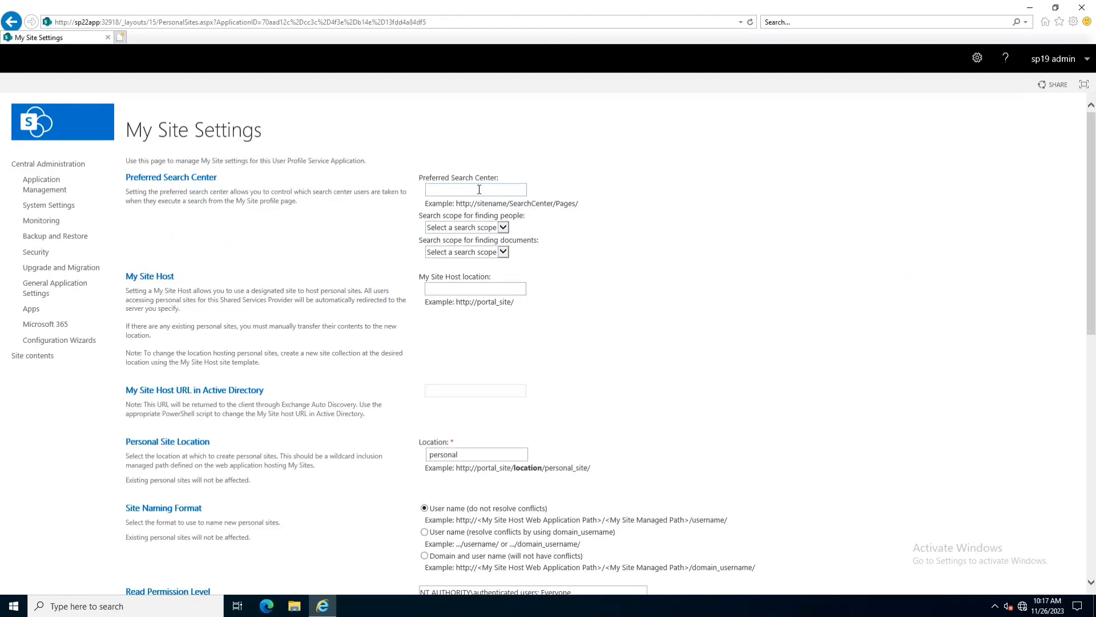
Enter the sp22app:16265/sites/MySite address as both the Preferred Search Center and the My Site Host location
{"action": "key", "text": "ctrl+v"}
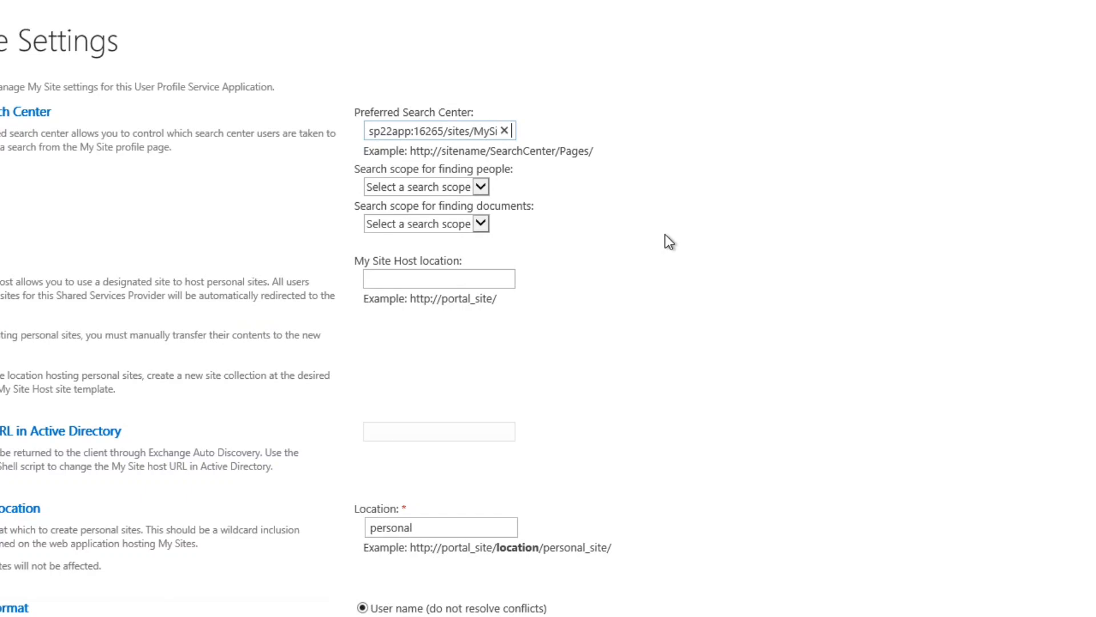
{"action": "left_click", "coordinate": [442, 280]}
{"action": "key", "text": "ctrl+v"}
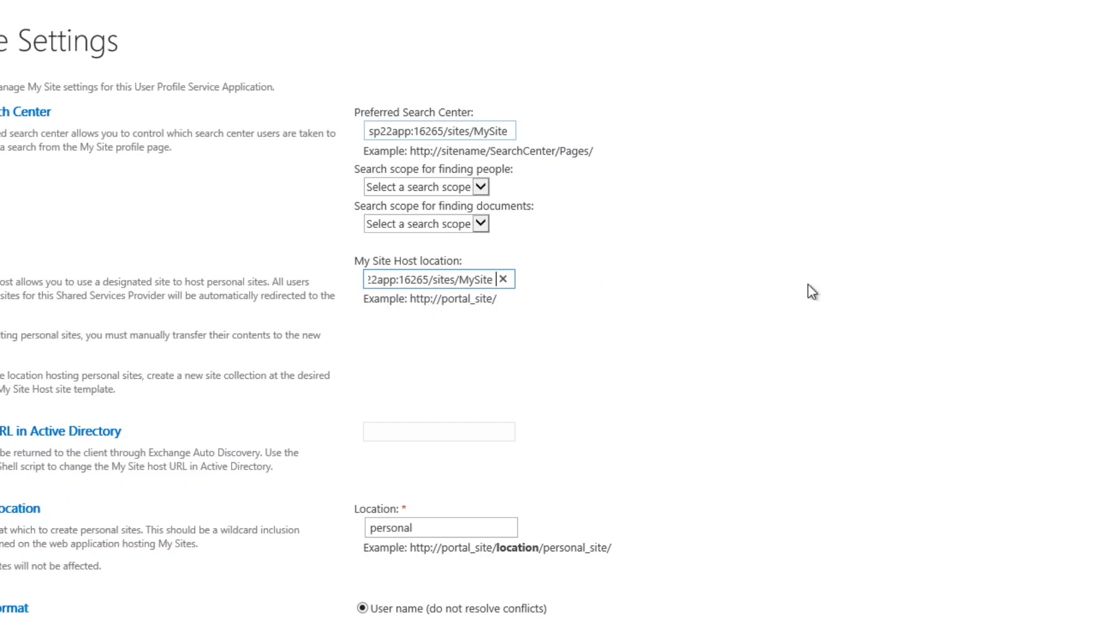
Set the Personal Site Location to sites/MySite/personal
{"action": "scroll", "coordinate": [807, 283], "scroll_direction": "down", "scroll_amount": 2}
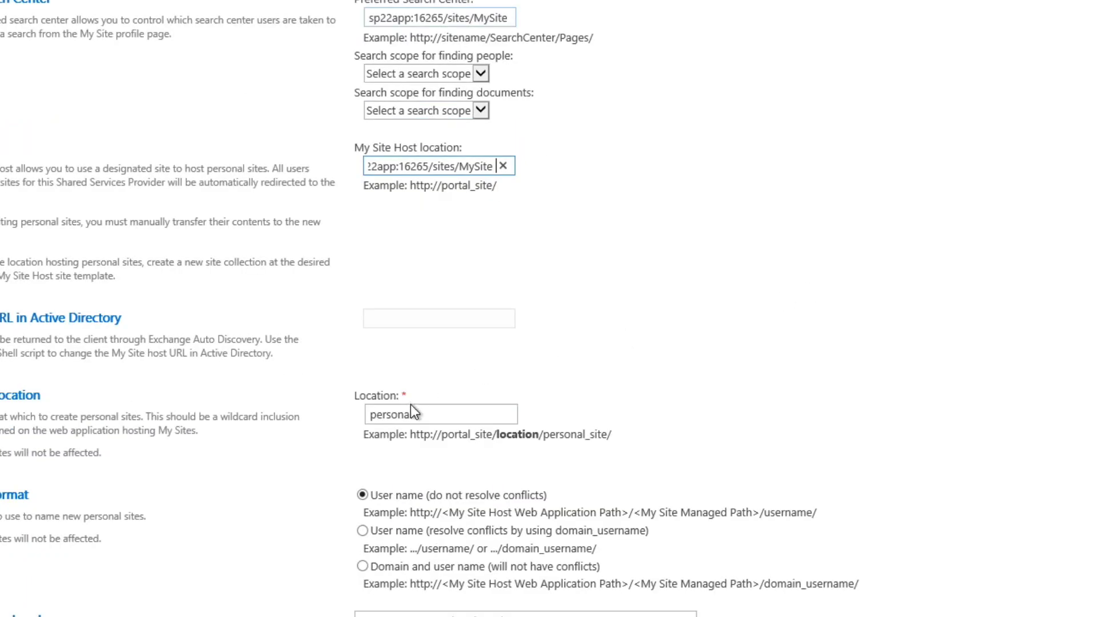
{"action": "left_click", "coordinate": [440, 413]}
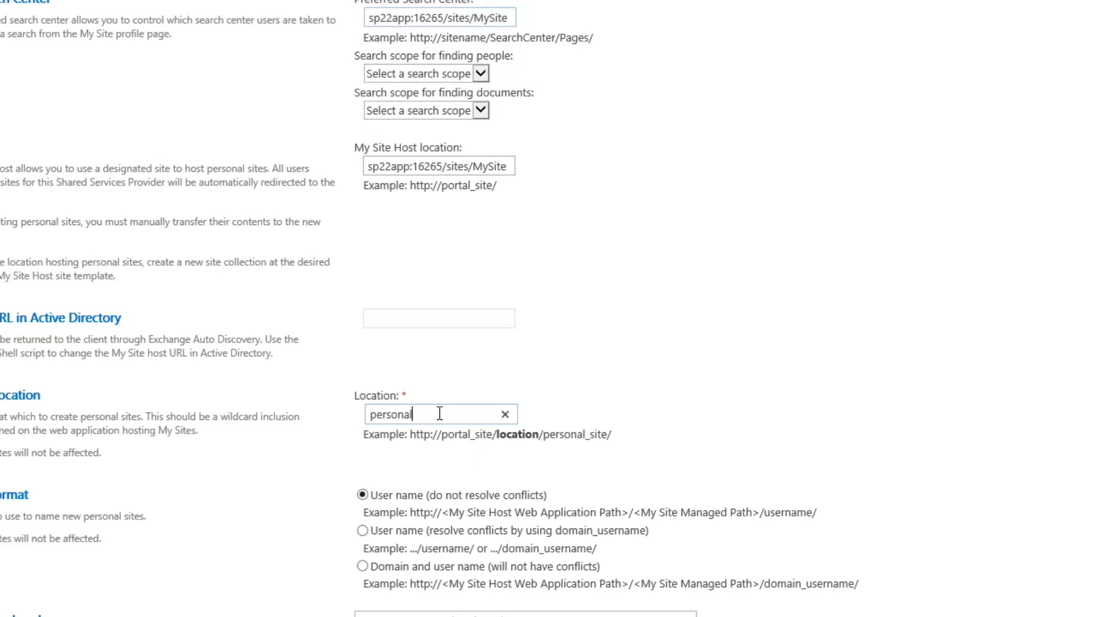
{"action": "key", "text": "Home"}
{"action": "type", "text": "site/"}
{"action": "type", "text": "My"}
{"action": "key", "text": "Left"}
{"action": "key", "text": "Left"}
{"action": "key", "text": "Left"}
{"action": "key", "text": "Left"}
{"action": "key", "text": "Right"}
{"action": "type", "text": "s"}
{"action": "key", "text": "Right"}
{"action": "key", "text": "Right"}
{"action": "key", "text": "Right"}
{"action": "type", "text": "Site/"}
{"action": "left_click_drag", "start_coordinate": [491, 414], "coordinate": [362, 416]}
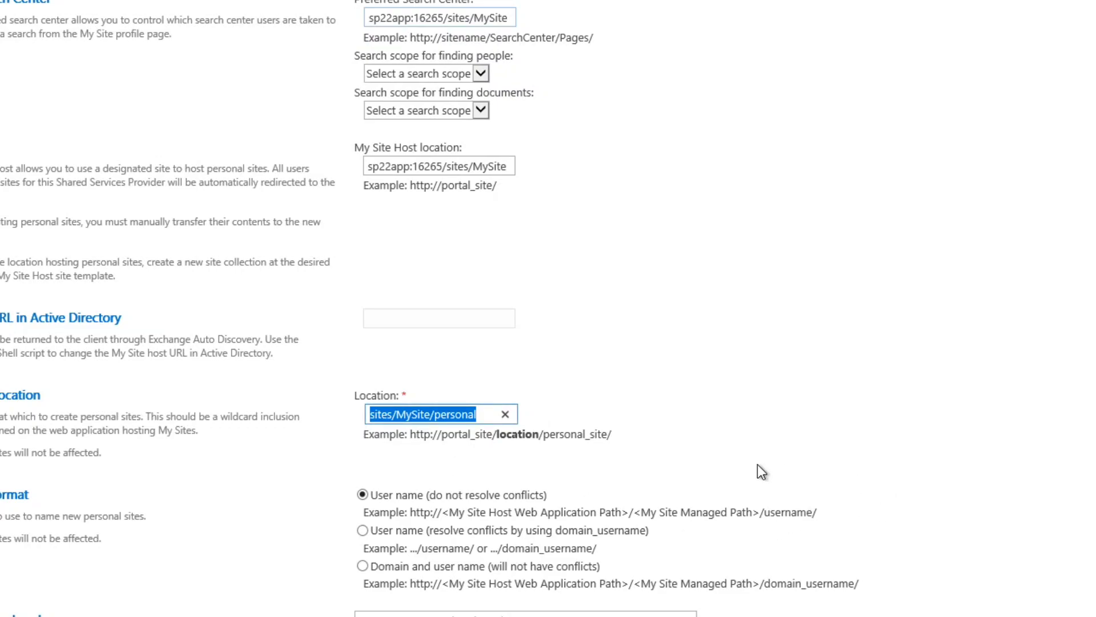
Review the remaining My Site settings, from read permissions to privacy, and save the configuration
{"action": "scroll", "coordinate": [711, 467], "scroll_direction": "down", "scroll_amount": 2}
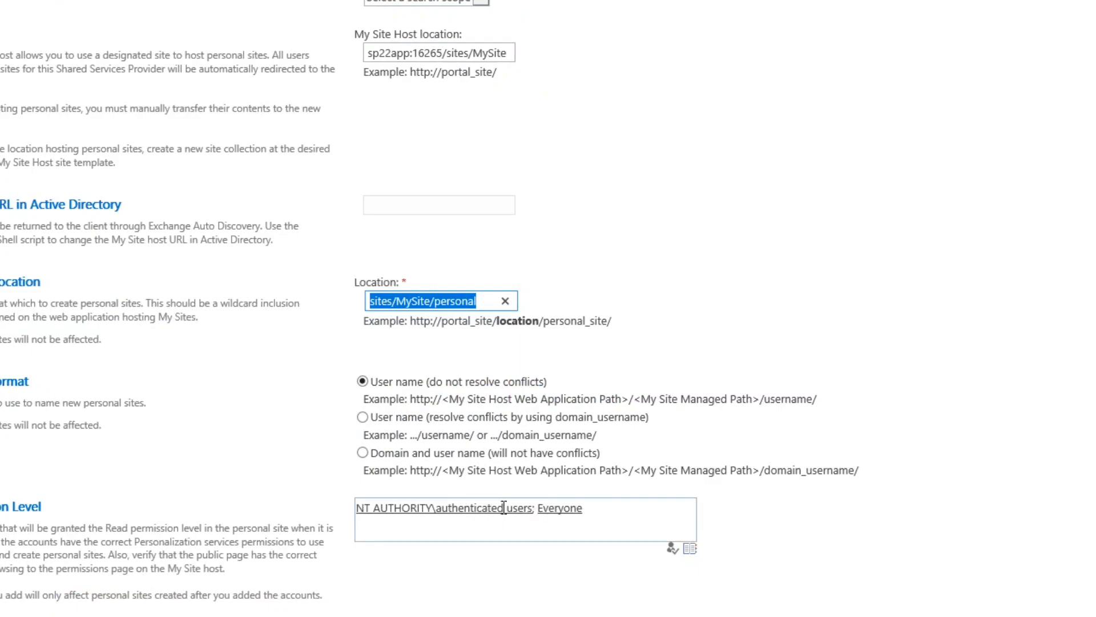
{"action": "scroll", "coordinate": [803, 359], "scroll_direction": "down", "scroll_amount": 6}
{"action": "scroll", "coordinate": [802, 358], "scroll_direction": "up", "scroll_amount": 3}
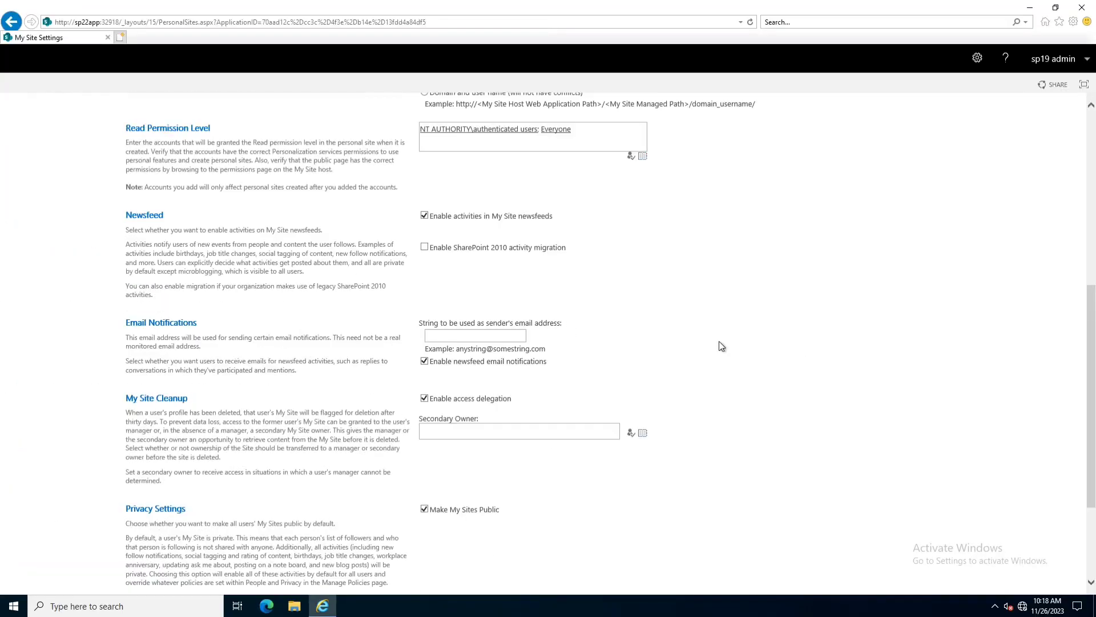
{"action": "scroll", "coordinate": [720, 346], "scroll_direction": "down", "scroll_amount": 2}
{"action": "left_click", "coordinate": [1006, 548]}
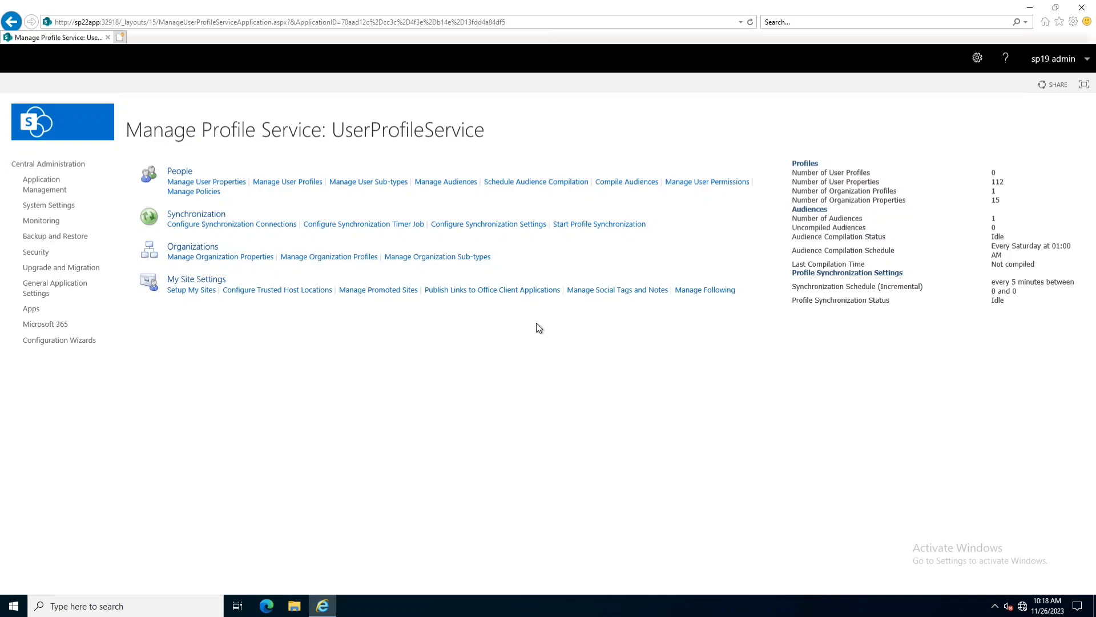
Return to the Central Administration home, switch to the Notepad notes, and correct "CReation" to "Creation" in the Self Service Site line
{"action": "left_click", "coordinate": [37, 165]}
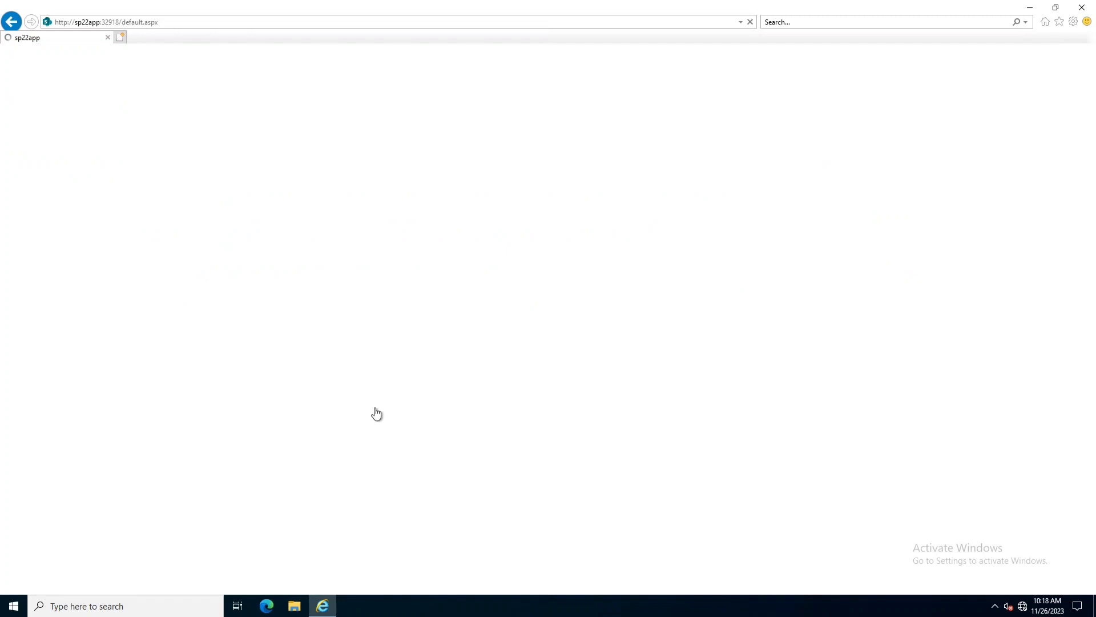
{"action": "left_click", "coordinate": [662, 6]}
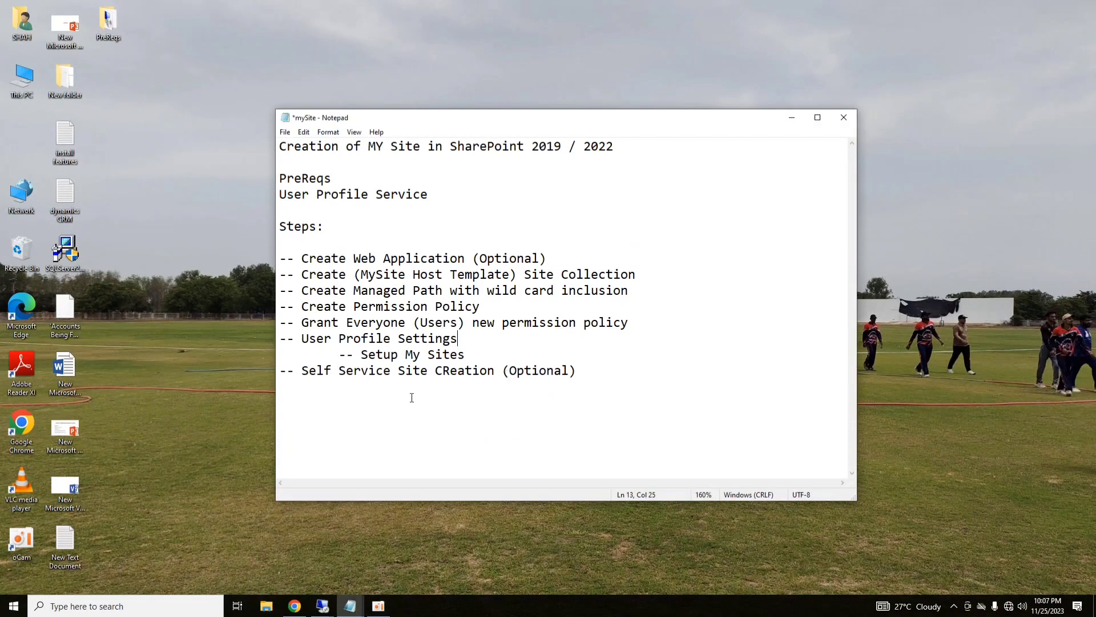
{"action": "left_click_drag", "start_coordinate": [463, 358], "coordinate": [275, 229]}
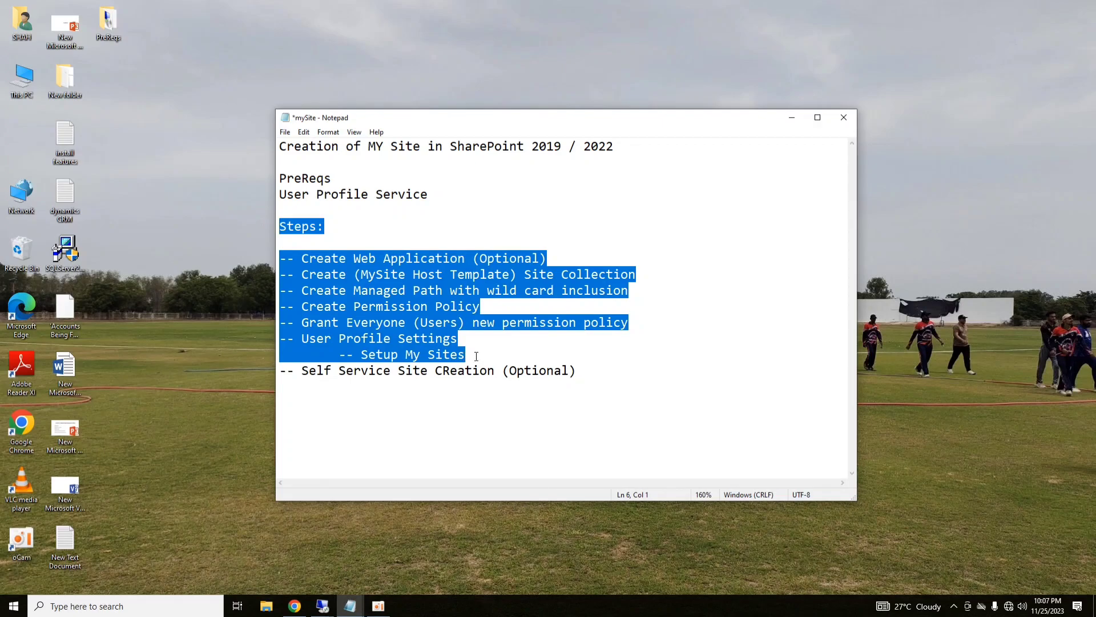
{"action": "left_click", "coordinate": [449, 371]}
{"action": "key", "text": "BackSpace"}
{"action": "type", "text": "r"}
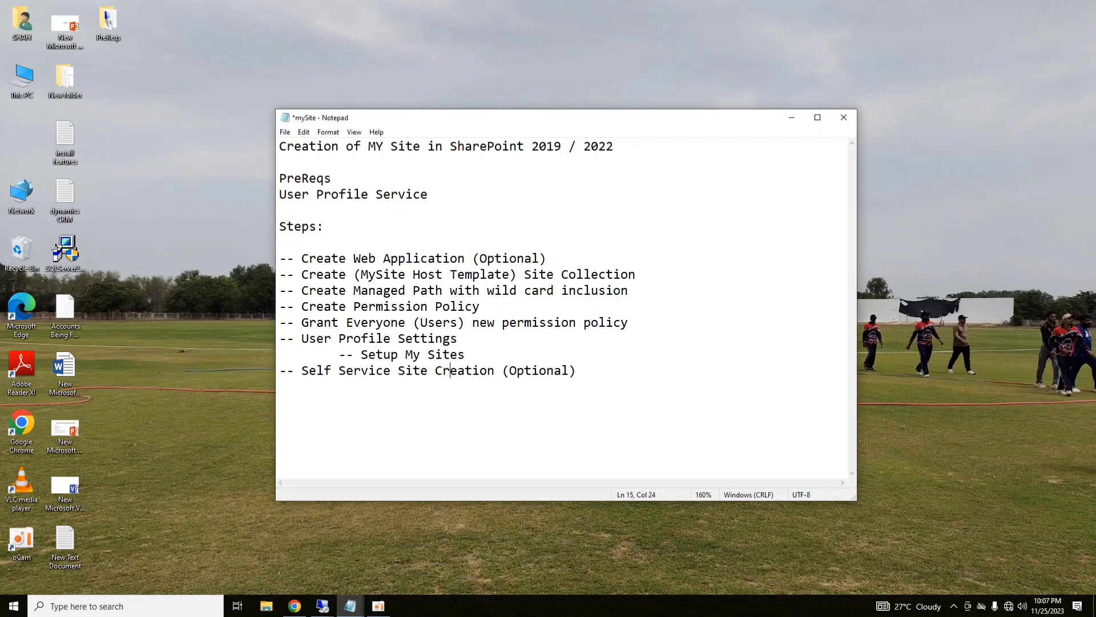
{"action": "key", "text": "shift+Home"}
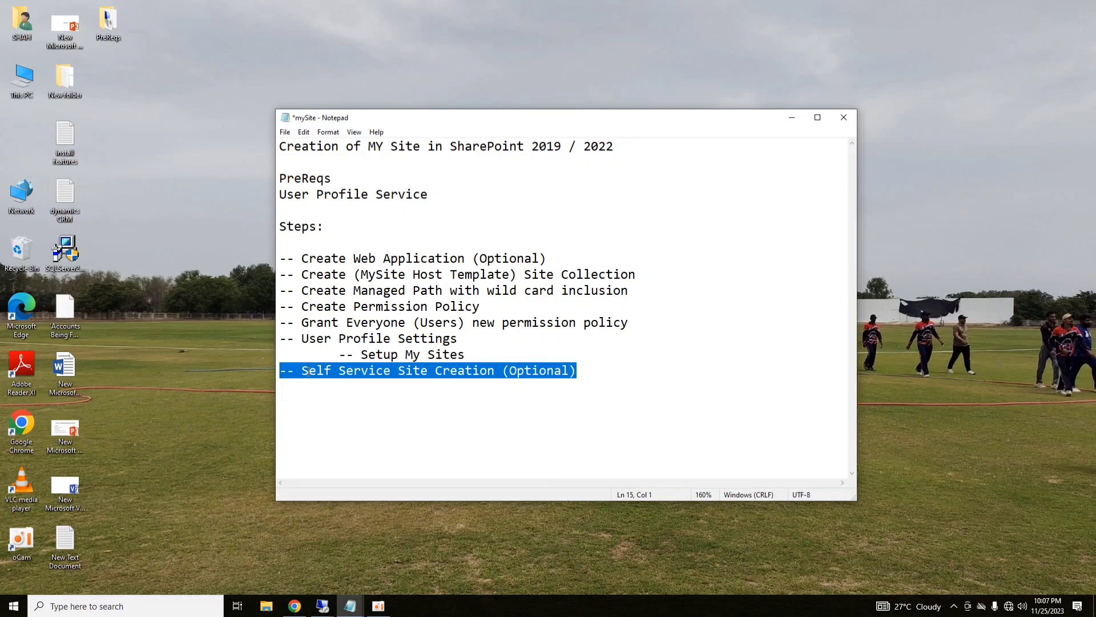
Switch back to the SharePoint server and examine the MySite permission policy level's granted permissions for the SharePoint - 16265 web application
{"action": "left_click", "coordinate": [323, 606]}
{"action": "left_click", "coordinate": [372, 569]}
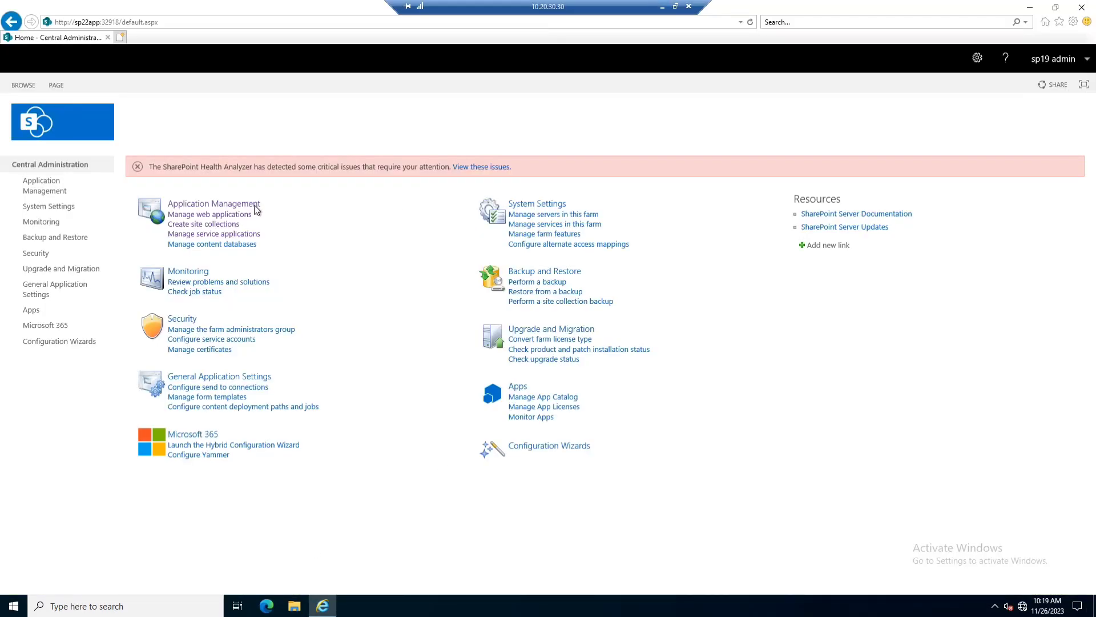
{"action": "left_click", "coordinate": [215, 215]}
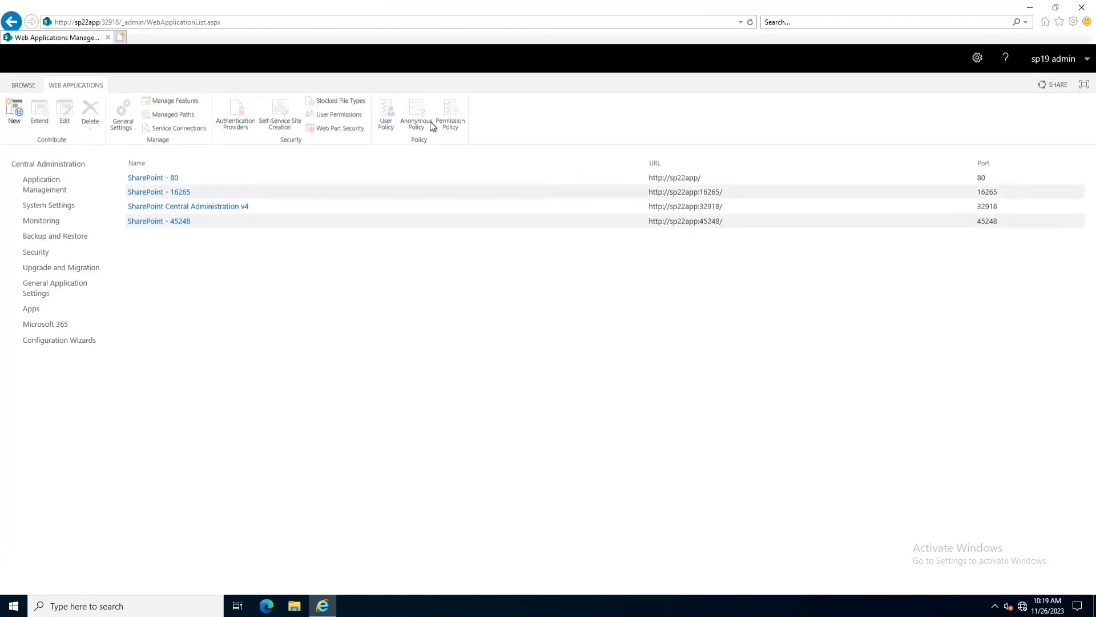
{"action": "left_click", "coordinate": [209, 193]}
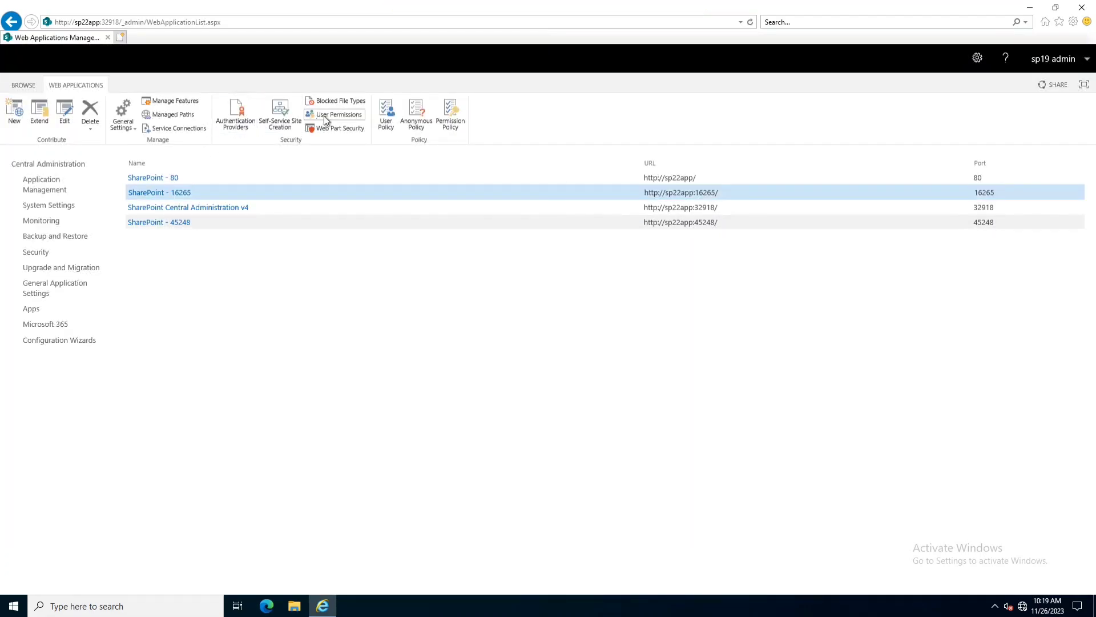
{"action": "left_click", "coordinate": [446, 129]}
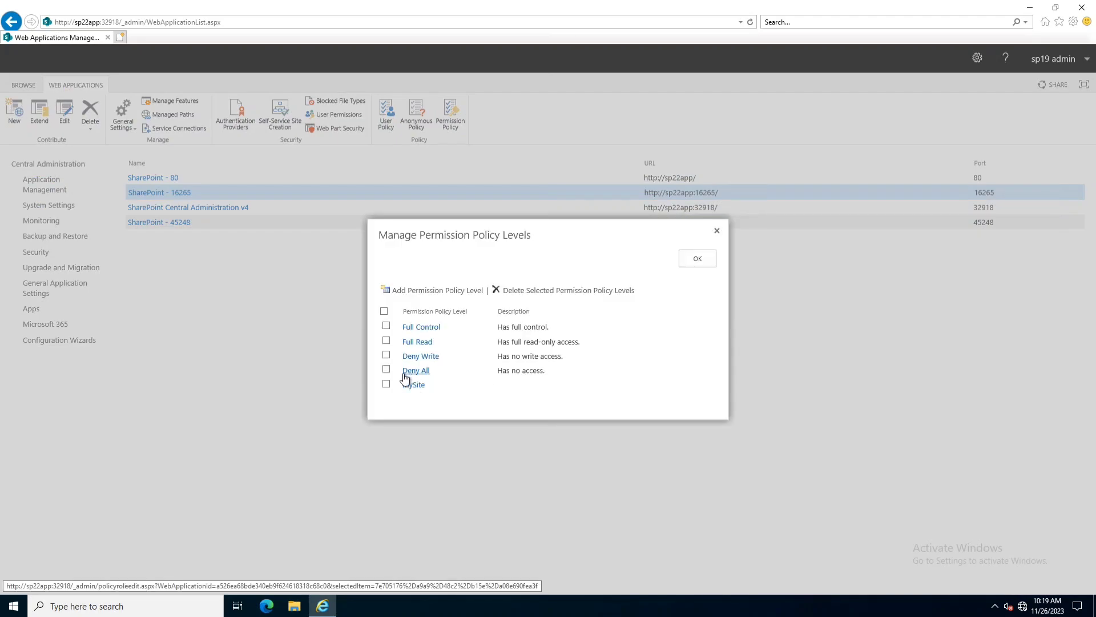
{"action": "left_click", "coordinate": [414, 386]}
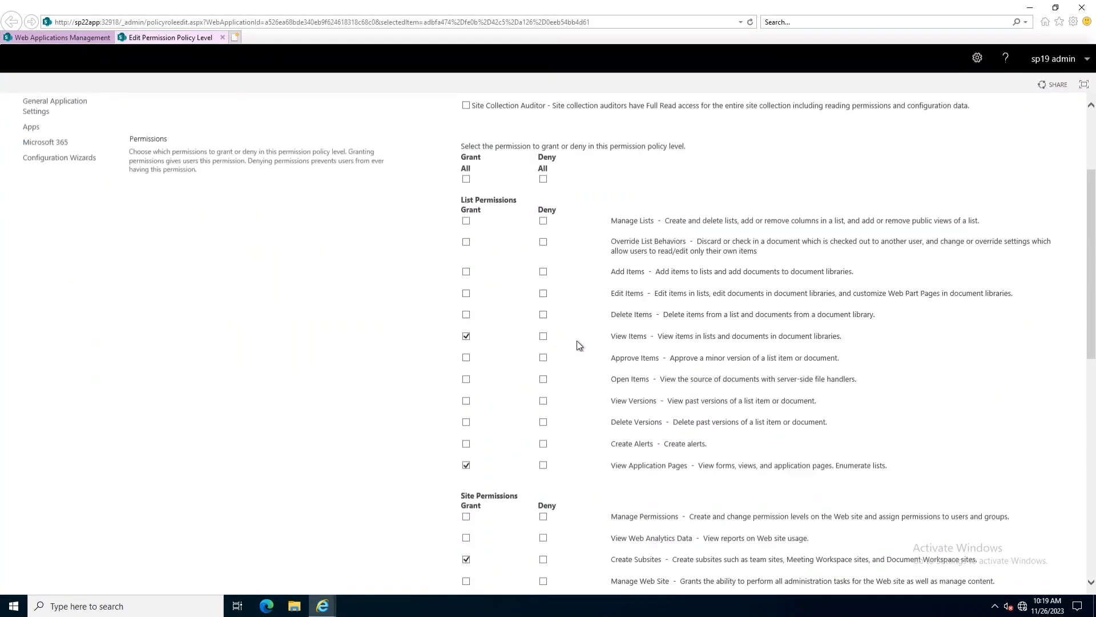
{"action": "scroll", "coordinate": [571, 348], "scroll_direction": "down", "scroll_amount": 4}
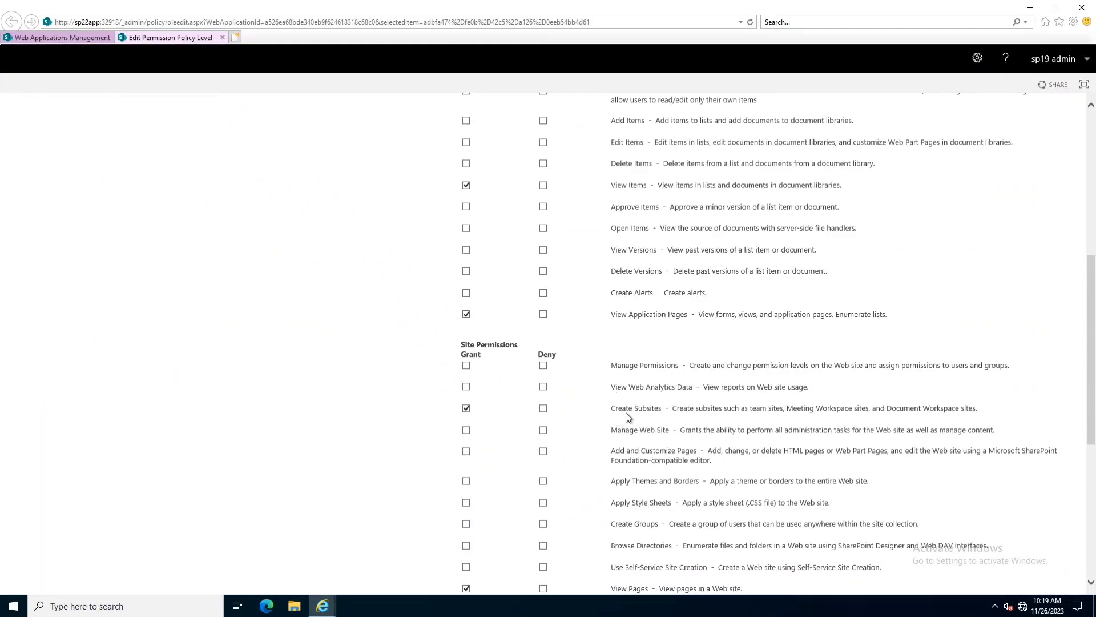
{"action": "scroll", "coordinate": [306, 320], "scroll_direction": "up", "scroll_amount": 6}
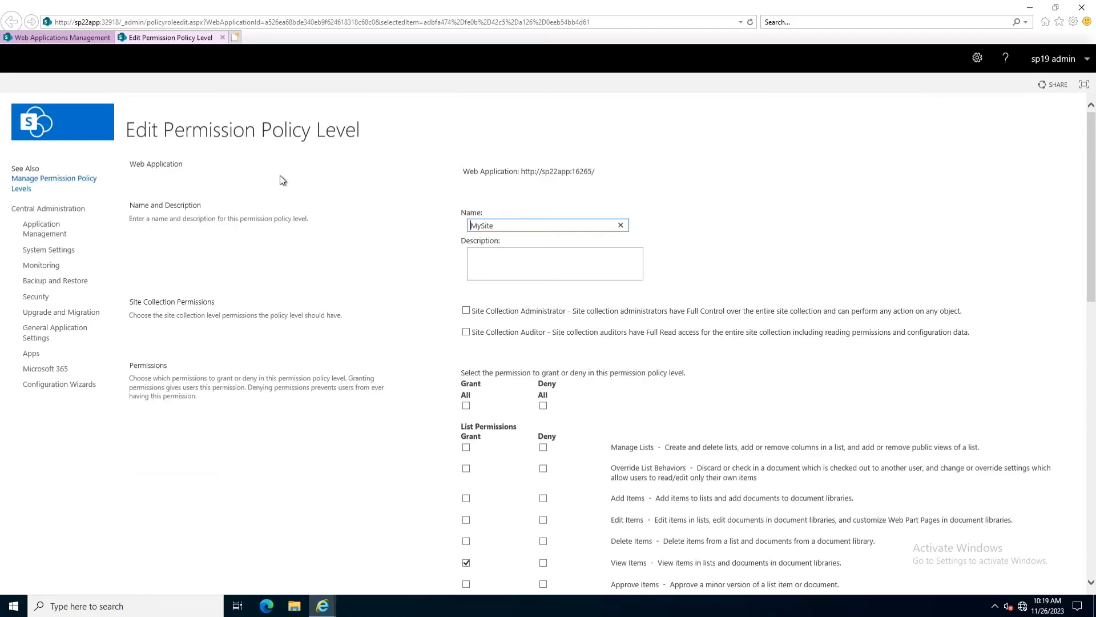
View the self-service site creation settings of the SharePoint - 16265 web application, close them without changes, and return to the Central Administration home
{"action": "left_click", "coordinate": [49, 210]}
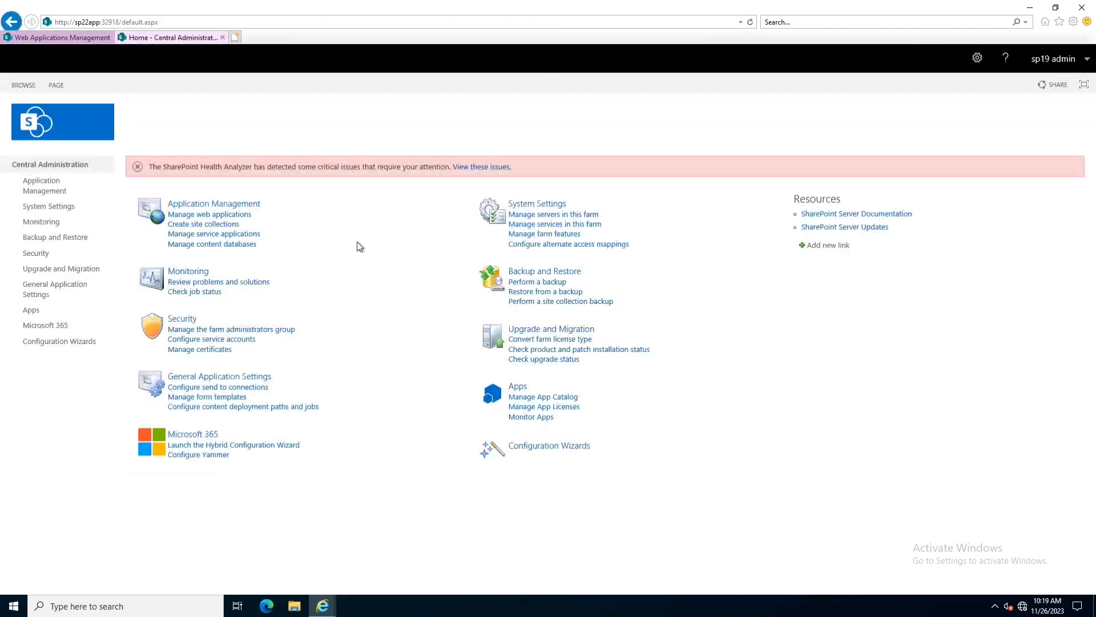
{"action": "left_click", "coordinate": [217, 214]}
{"action": "left_click", "coordinate": [261, 194]}
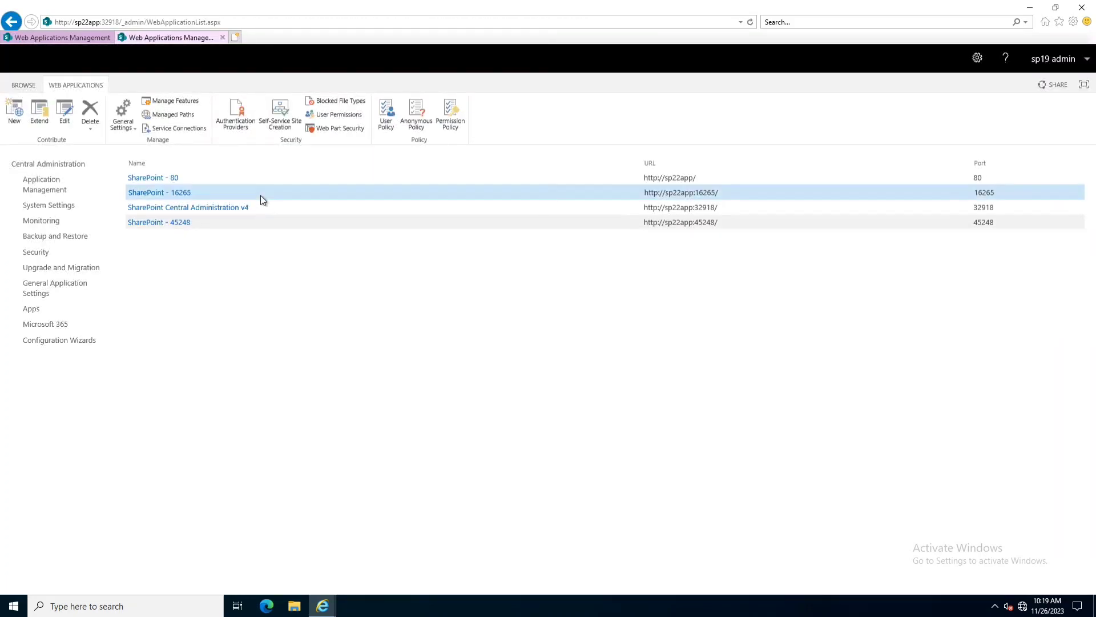
{"action": "left_click", "coordinate": [274, 132]}
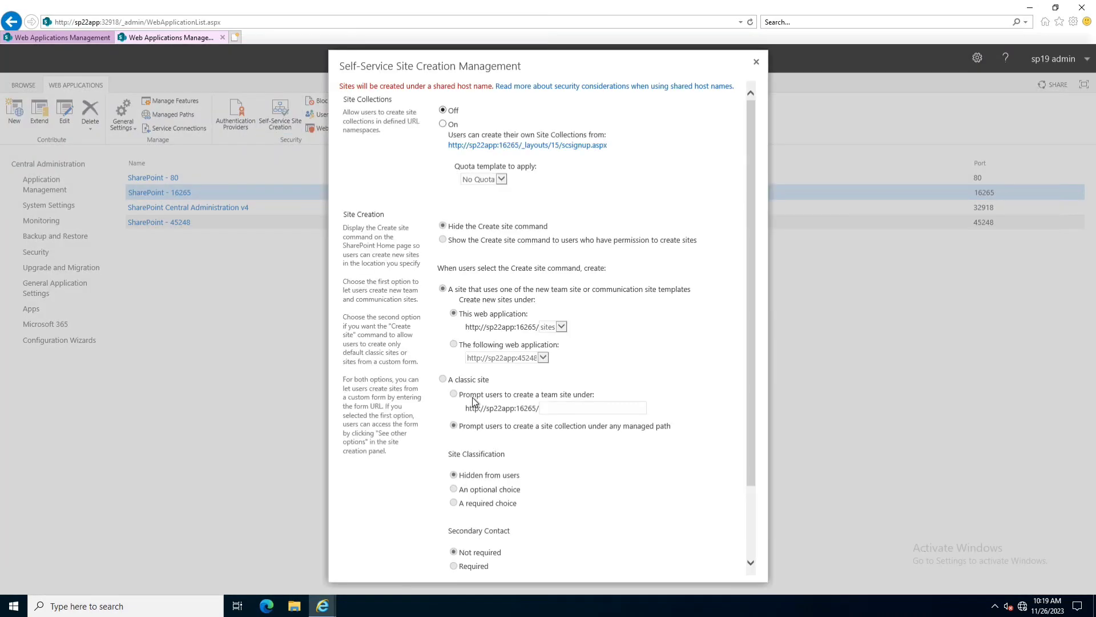
{"action": "left_click", "coordinate": [756, 61]}
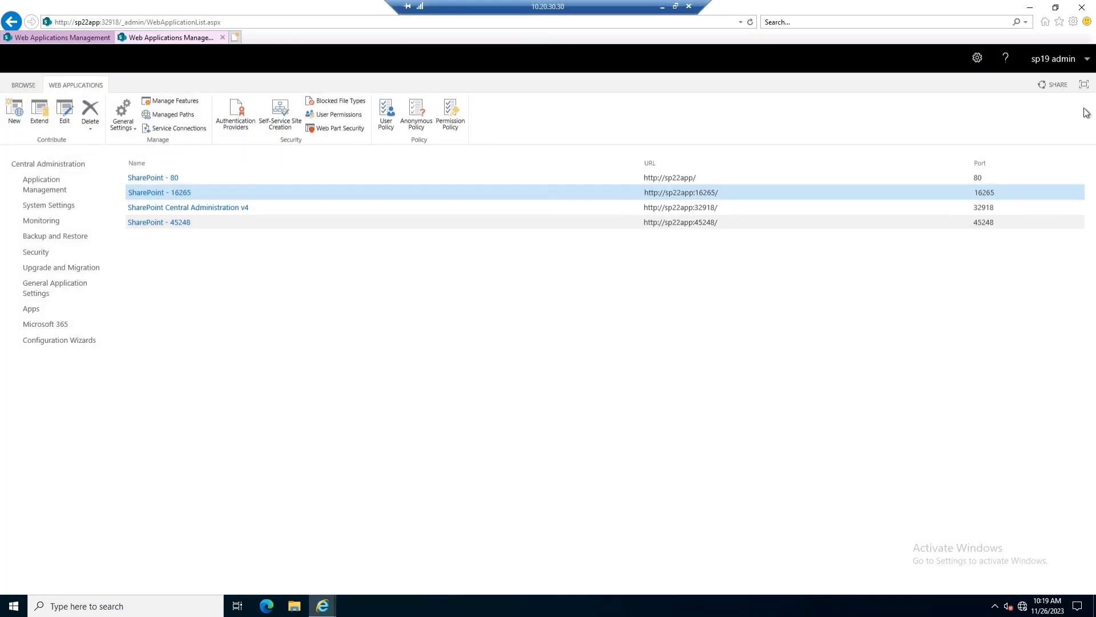
{"action": "left_click", "coordinate": [65, 165]}
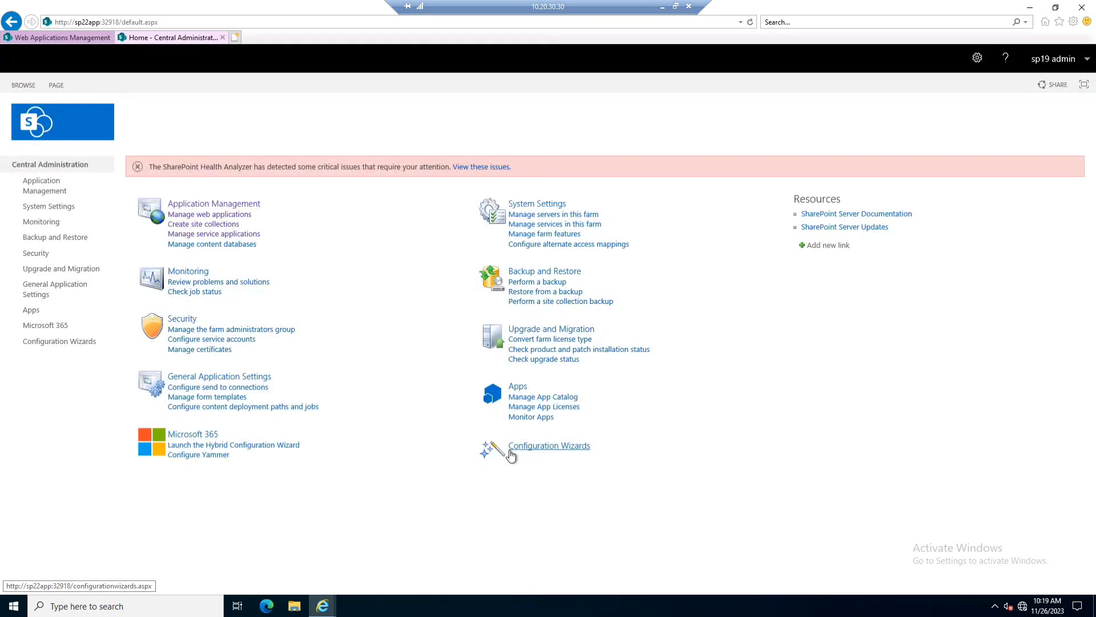
Go to Application Management from the Central Administration home and view the list of all site collections
{"action": "mouse_move", "coordinate": [603, 4]}
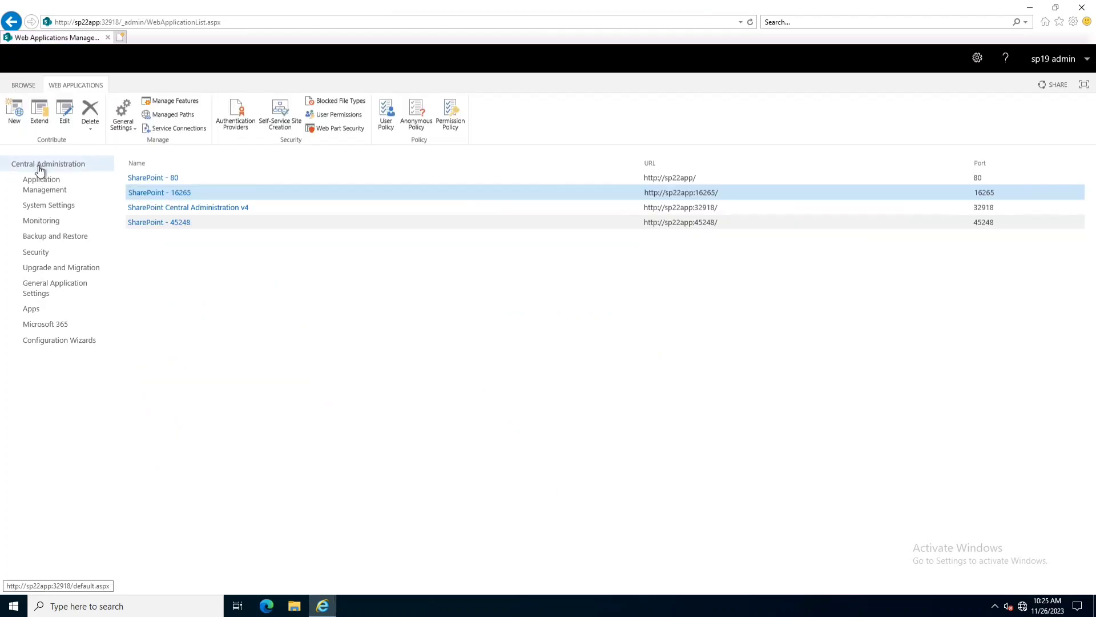
{"action": "left_click", "coordinate": [38, 166]}
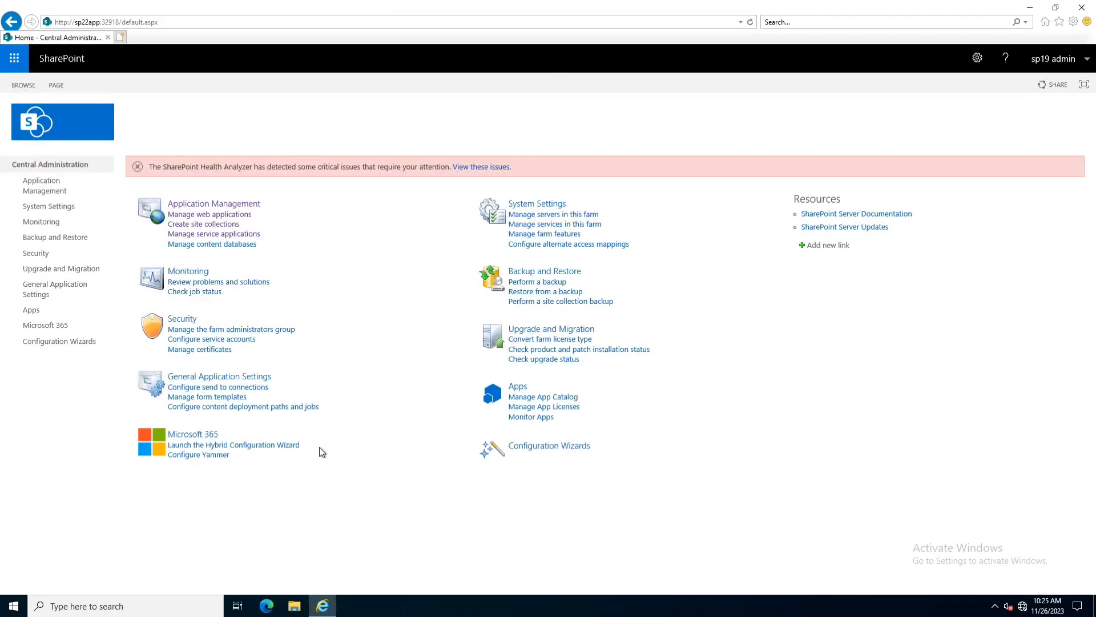
{"action": "left_click", "coordinate": [217, 209]}
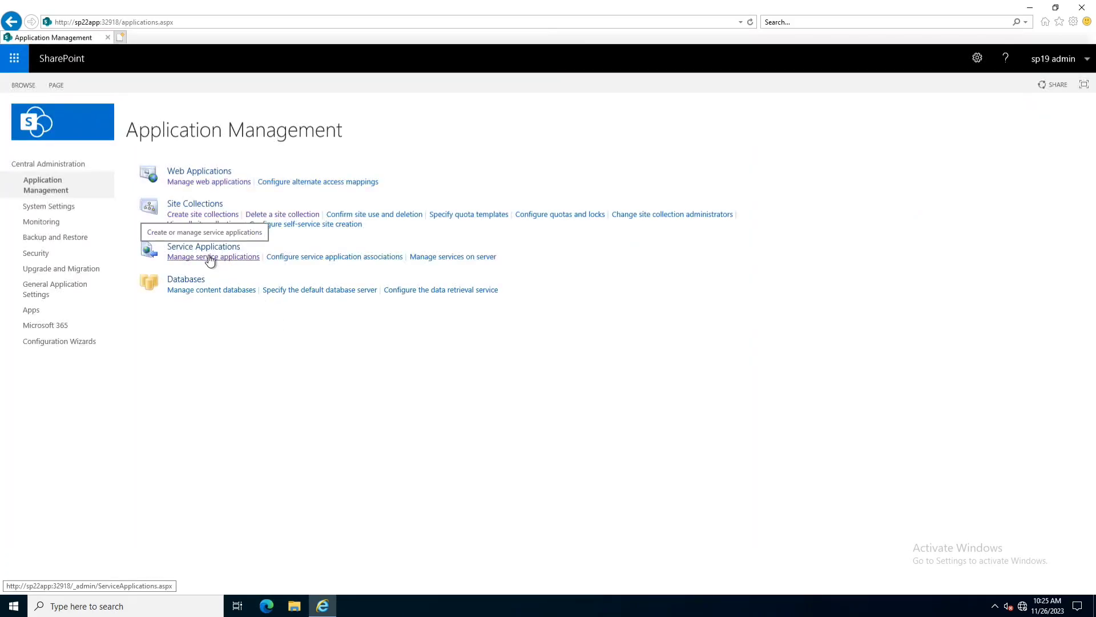
{"action": "left_click", "coordinate": [215, 225]}
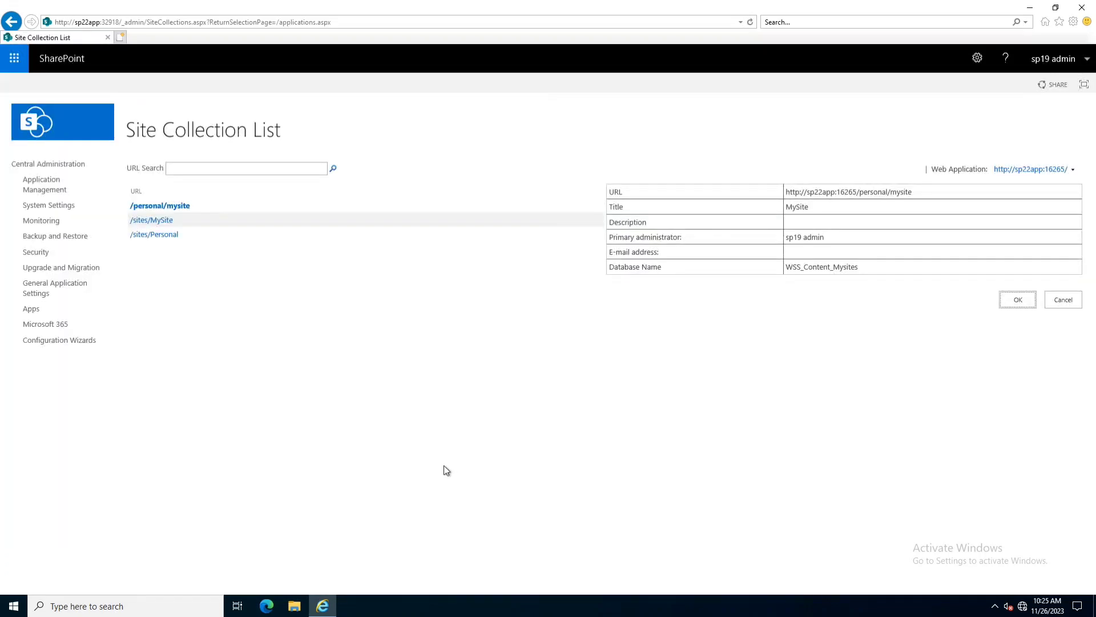
{"action": "left_click", "coordinate": [1073, 169]}
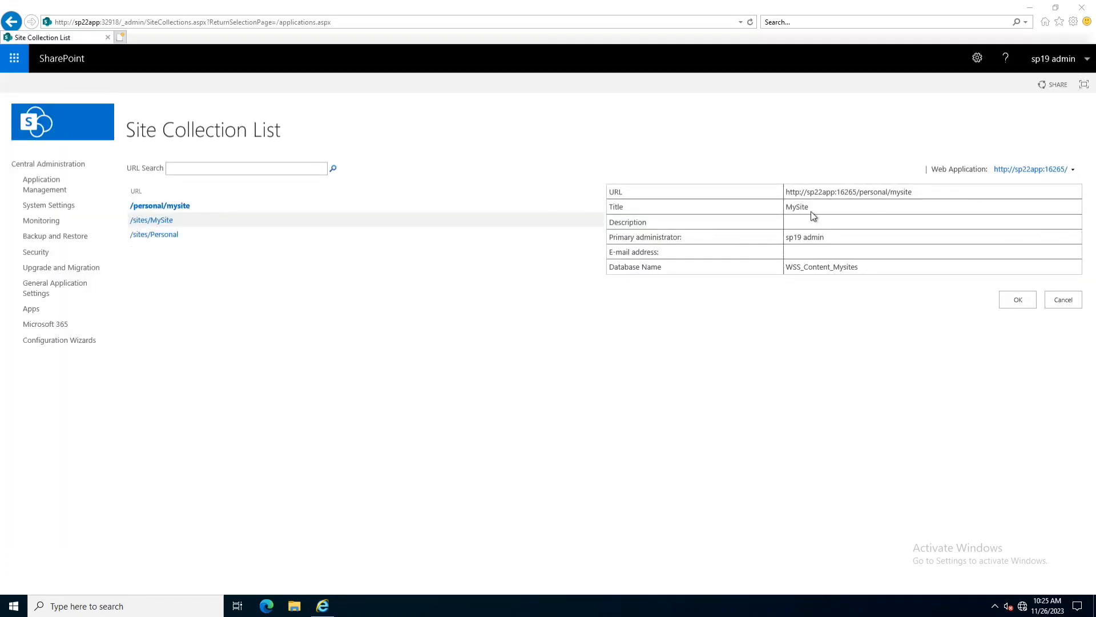
{"action": "left_click", "coordinate": [374, 204]}
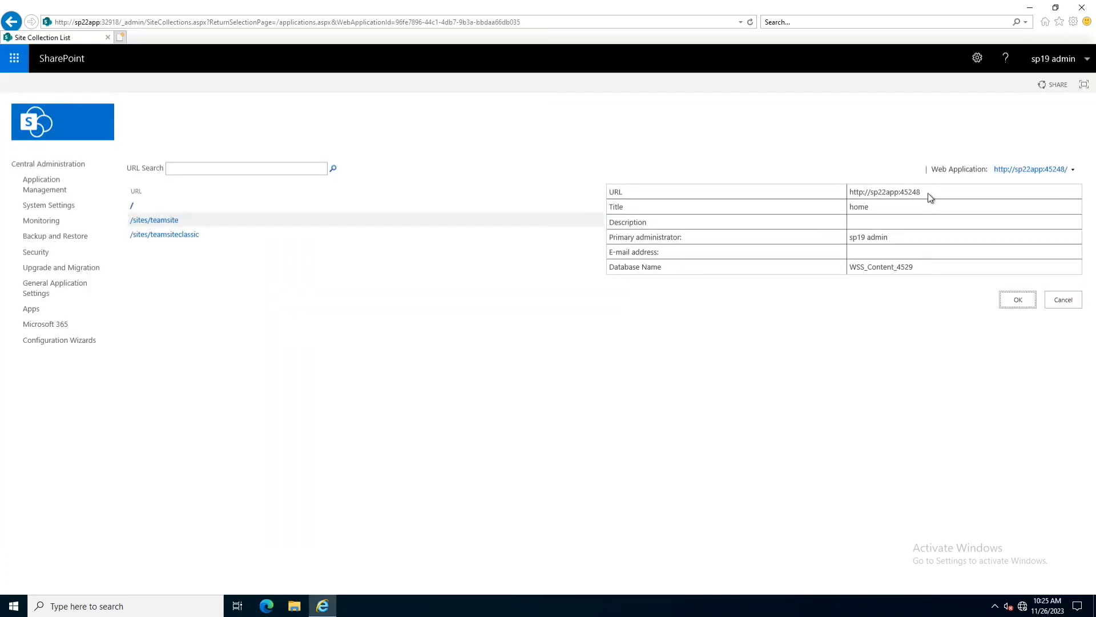
{"action": "left_click_drag", "start_coordinate": [927, 194], "coordinate": [792, 190]}
{"action": "key", "text": "ctrl+c"}
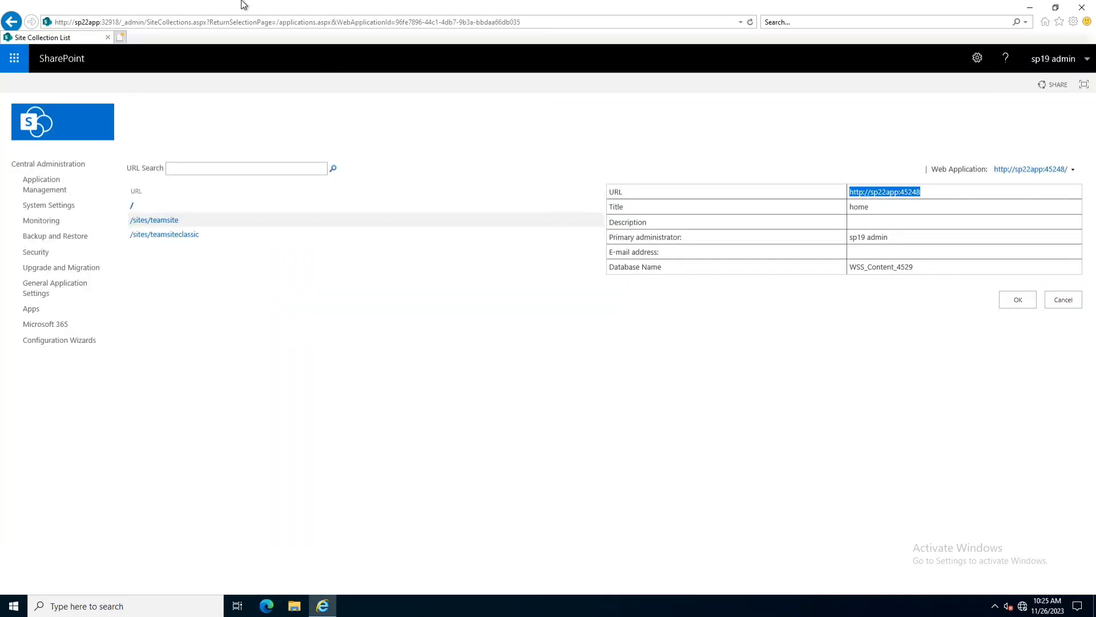
{"action": "left_click", "coordinate": [120, 37]}
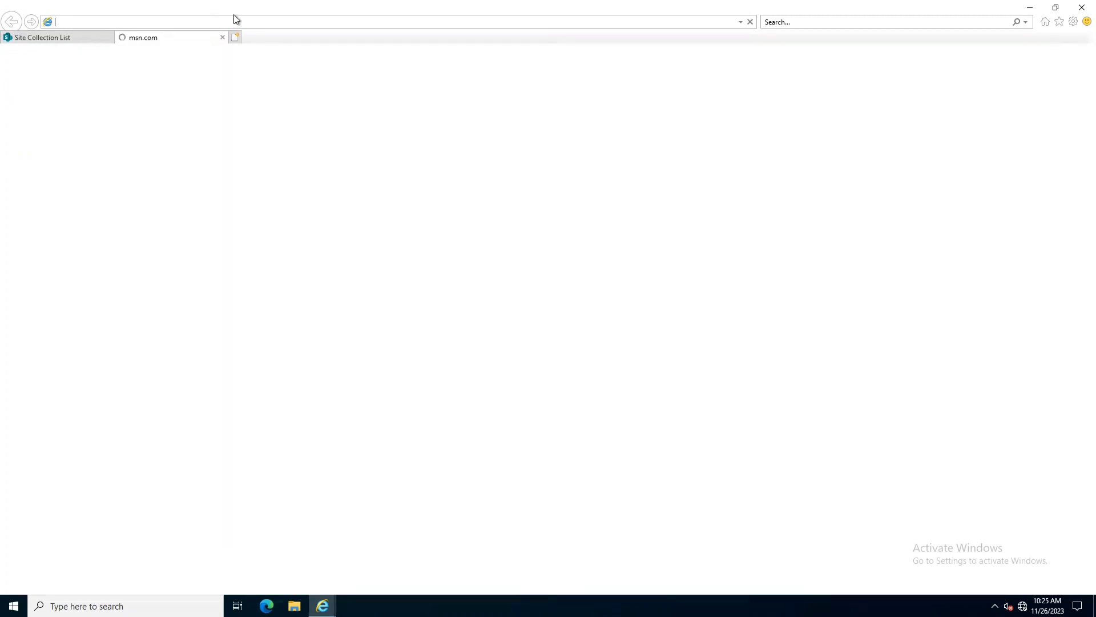
{"action": "key", "text": "ctrl+v"}
{"action": "key", "text": "Return"}
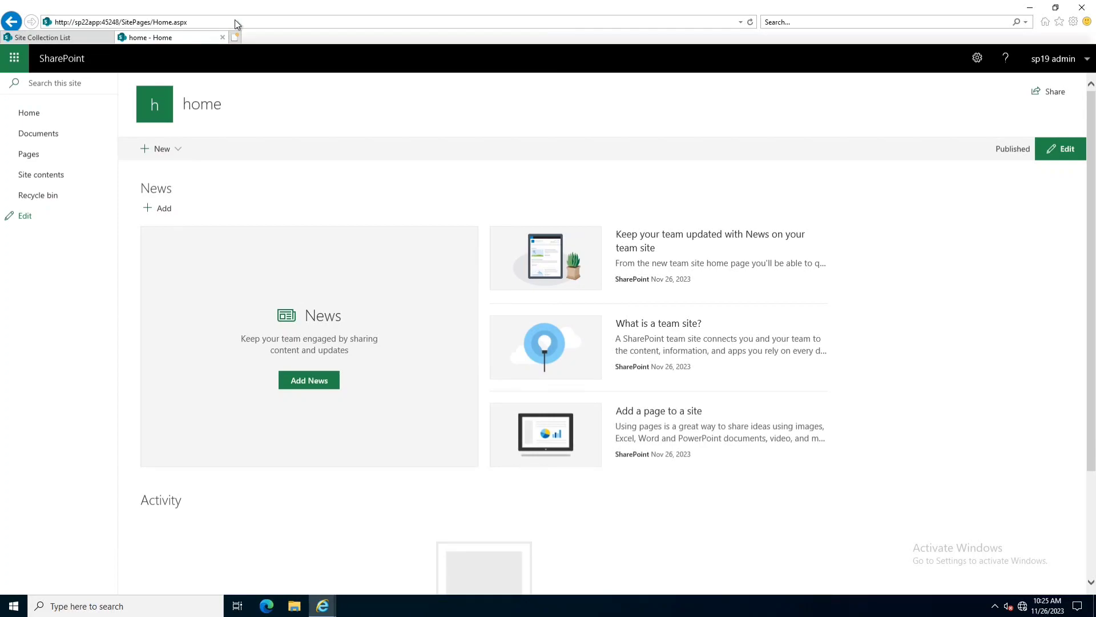
Go to the signed-in account's About Me page from the home site and view its account options
{"action": "left_click", "coordinate": [1085, 67]}
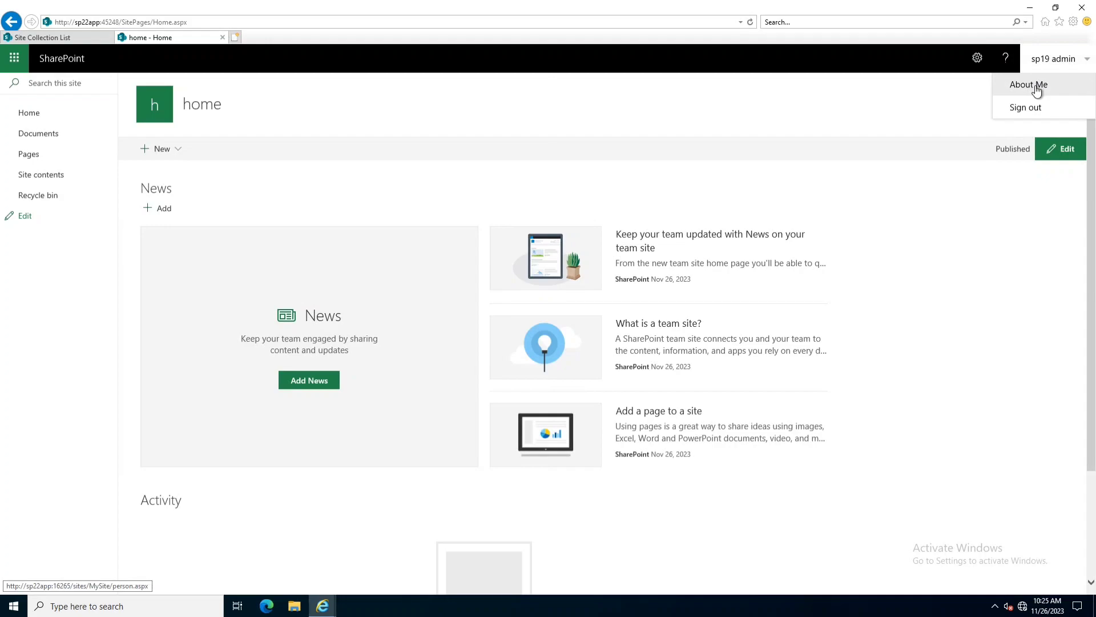
{"action": "left_click", "coordinate": [1036, 89]}
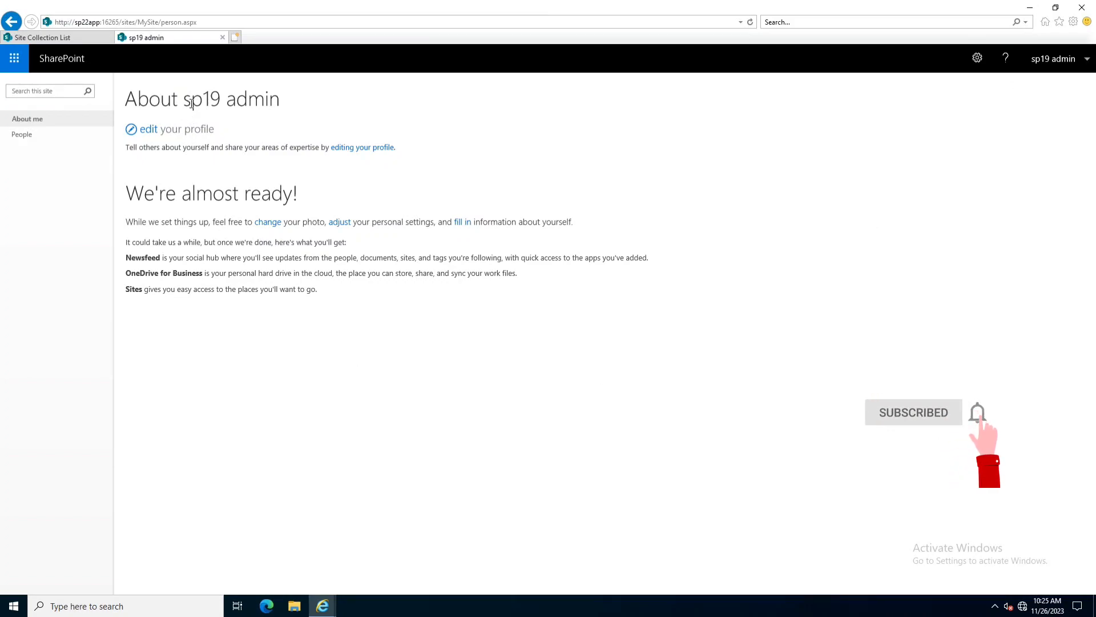
{"action": "left_click", "coordinate": [1065, 63]}
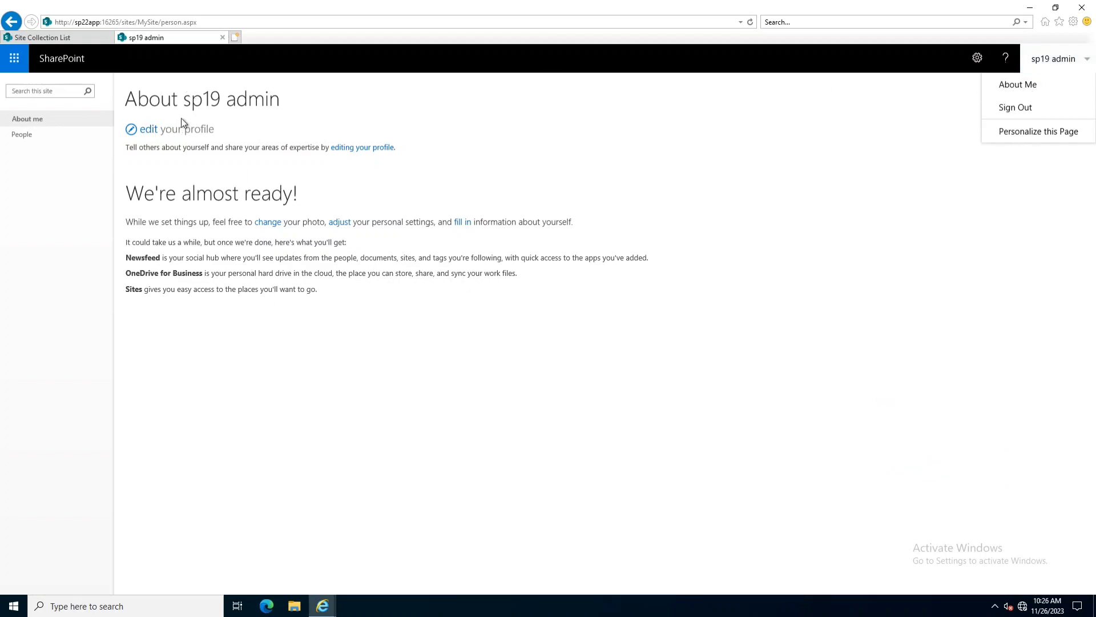
Open the profile for editing and view the picture upload dialog, closing it without uploading a picture
{"action": "left_click", "coordinate": [144, 131]}
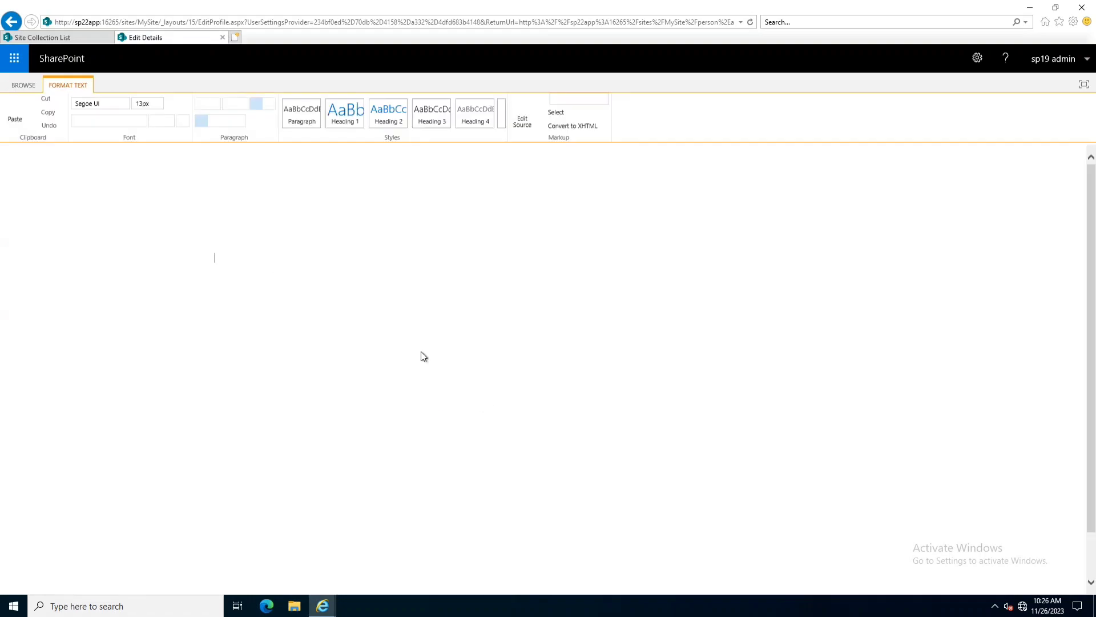
{"action": "left_click", "coordinate": [304, 339]}
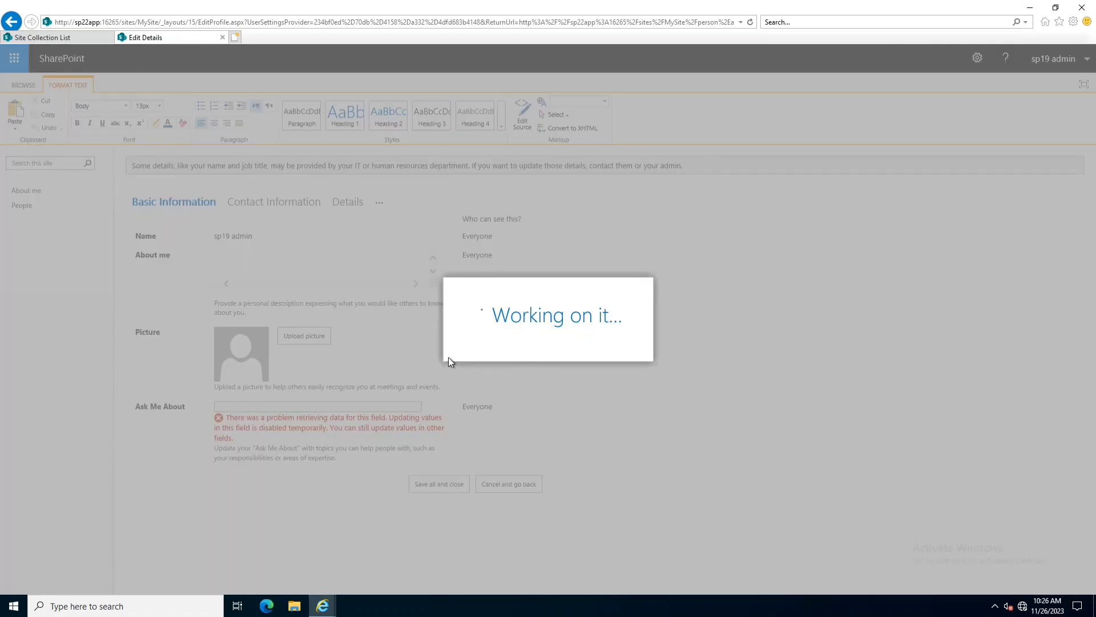
{"action": "left_click", "coordinate": [653, 350]}
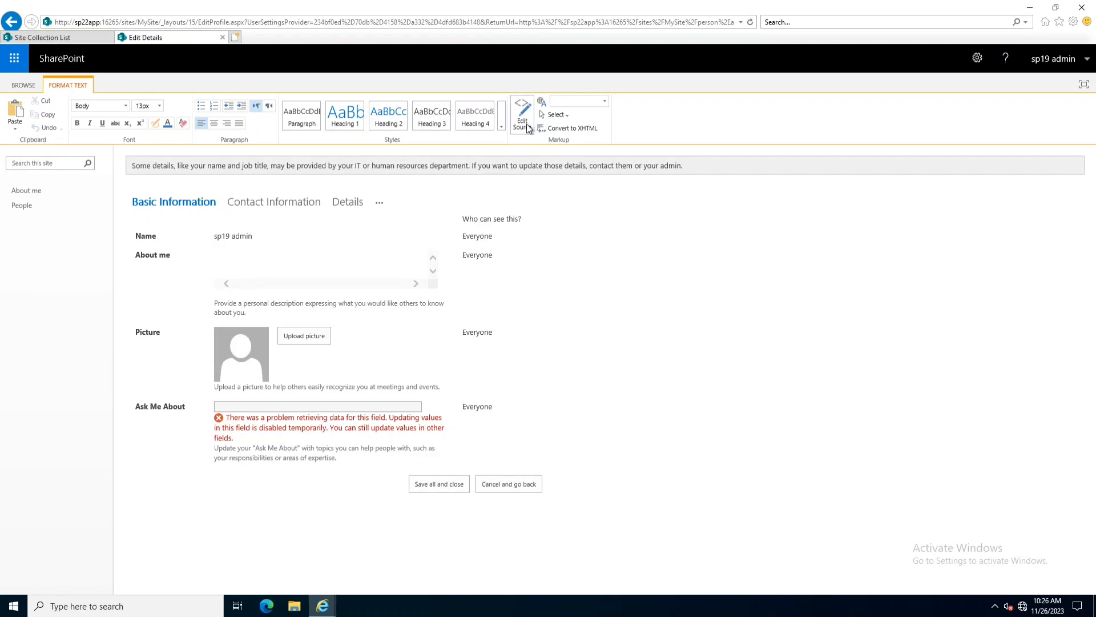
View the People page of My Site, its Follow People dialog and the site's settings options, closing both without changes
{"action": "left_click", "coordinate": [39, 206]}
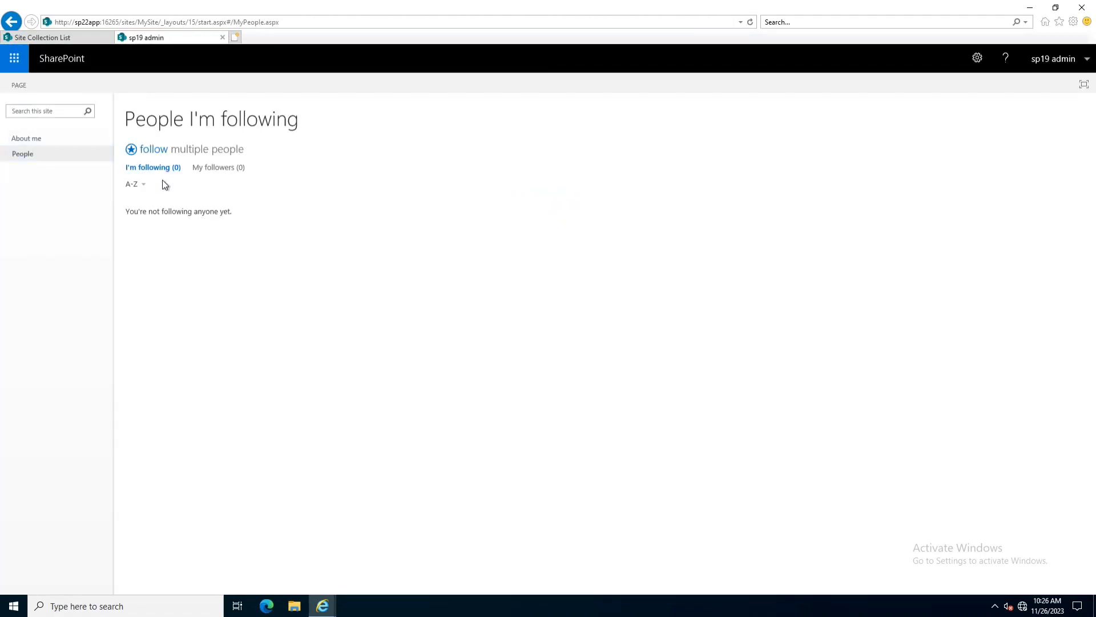
{"action": "left_click", "coordinate": [147, 150]}
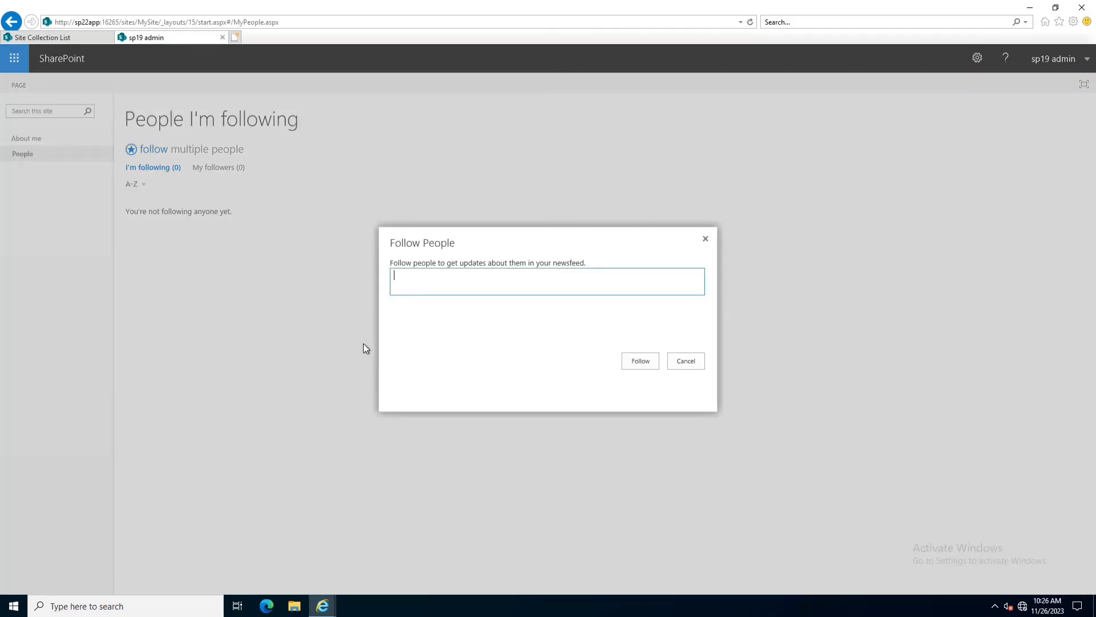
{"action": "key", "text": "Escape"}
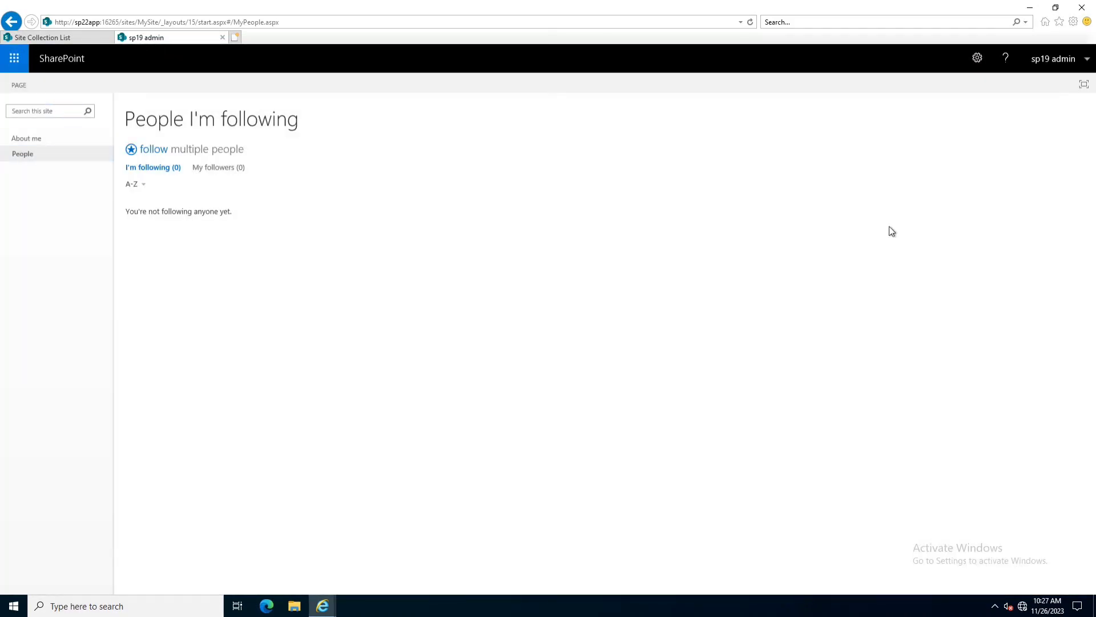
{"action": "left_click", "coordinate": [978, 57]}
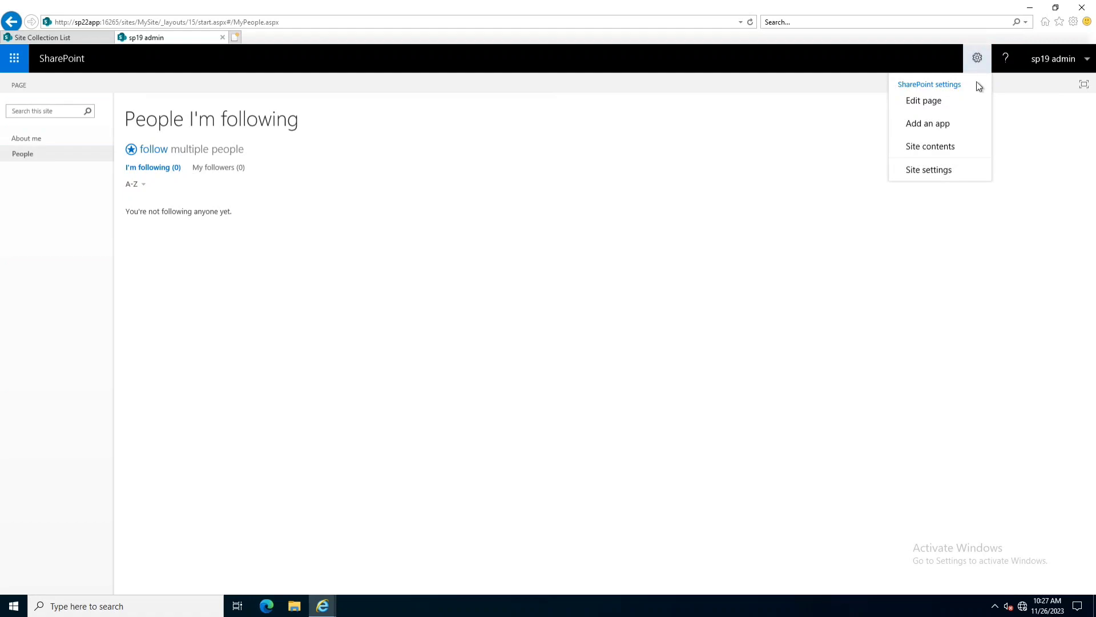
{"action": "left_click", "coordinate": [940, 236]}
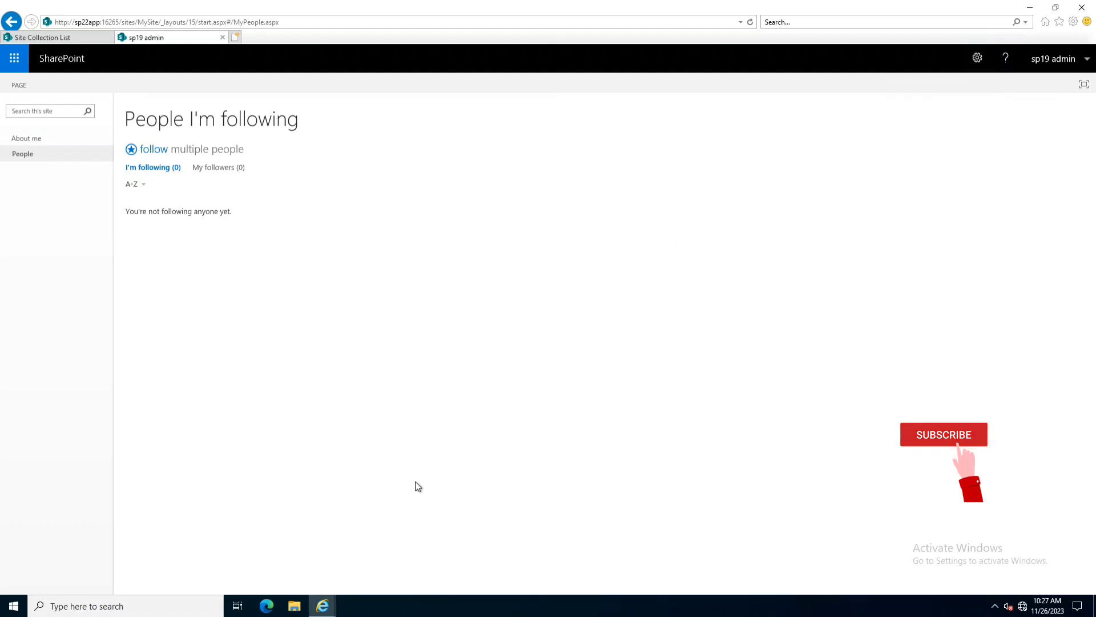